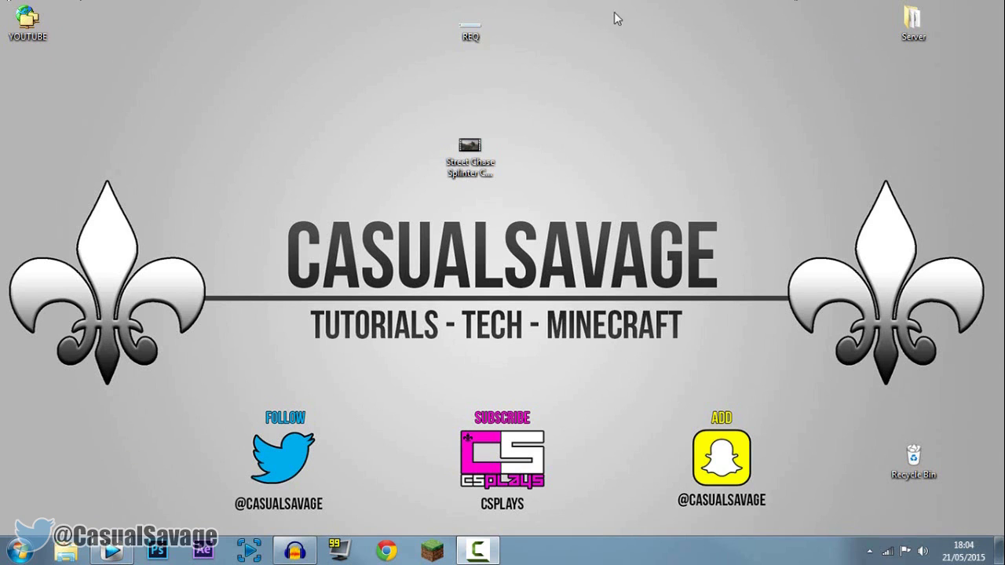
Add the Street Chase Splinter Cell Blacklist video from the desktop to the start of the Vegas Pro timeline
{"action": "double_click", "coordinate": [475, 35]}
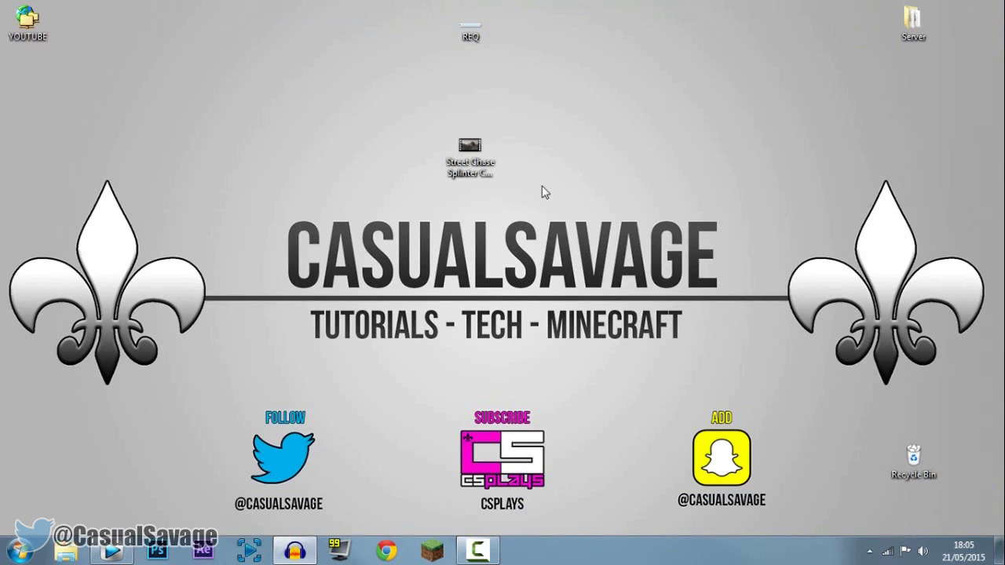
{"action": "double_click", "coordinate": [469, 171]}
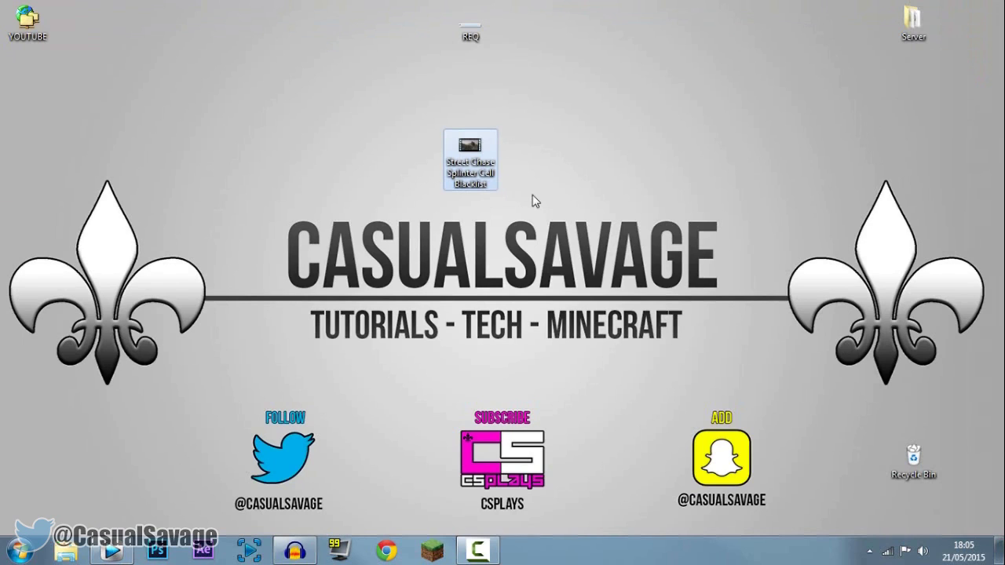
{"action": "left_click_drag", "start_coordinate": [486, 179], "coordinate": [299, 397]}
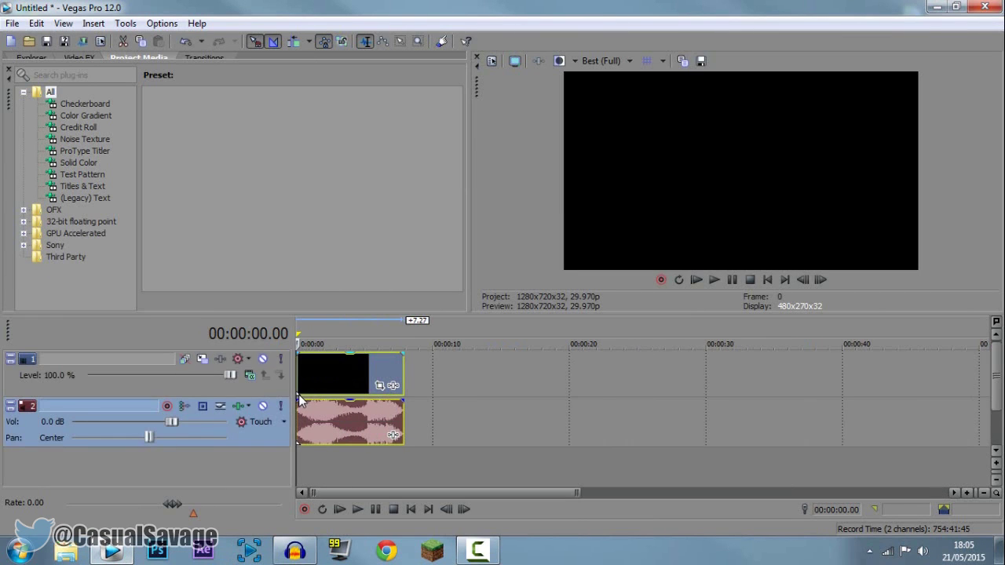
In the video event's properties, choose Disable resample and turn off Maintain aspect ratio
{"action": "left_click", "coordinate": [306, 369]}
{"action": "right_click", "coordinate": [306, 369]}
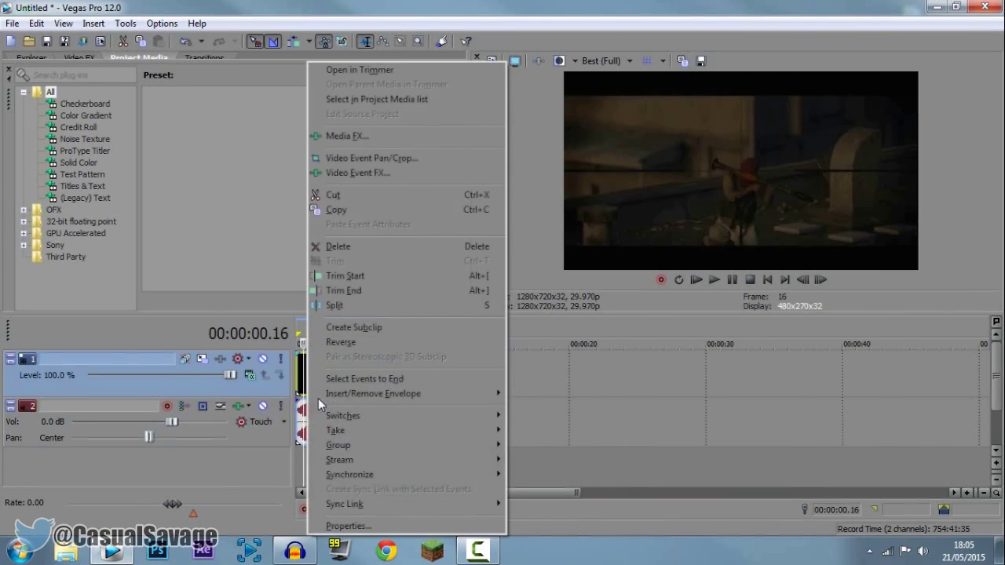
{"action": "left_click", "coordinate": [357, 528]}
{"action": "left_click", "coordinate": [426, 227]}
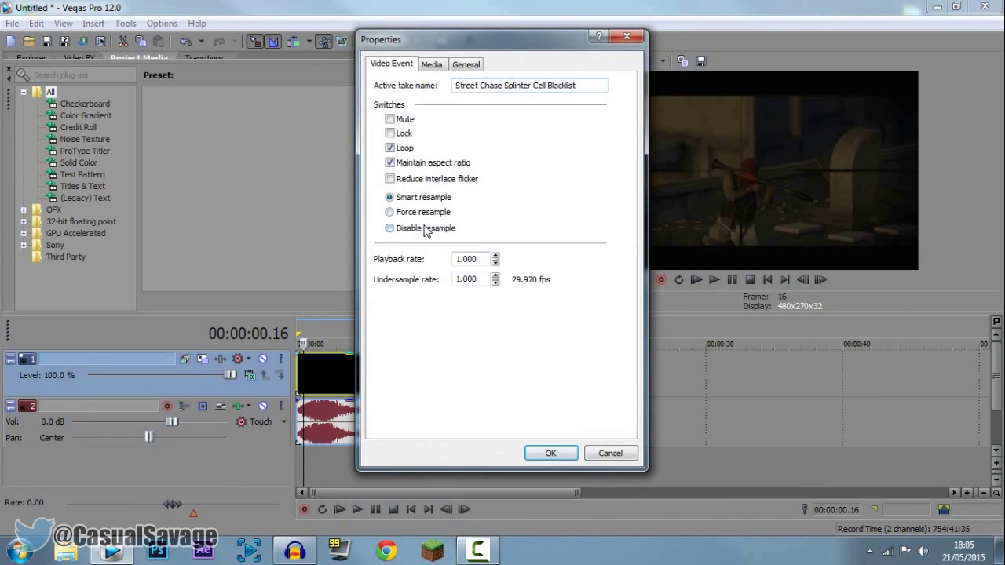
{"action": "left_click", "coordinate": [421, 165]}
{"action": "left_click", "coordinate": [548, 453]}
Play the clip to find the shot change and split it at 00:00:03.09
{"action": "scroll", "coordinate": [549, 452], "scroll_direction": "up", "scroll_amount": 3}
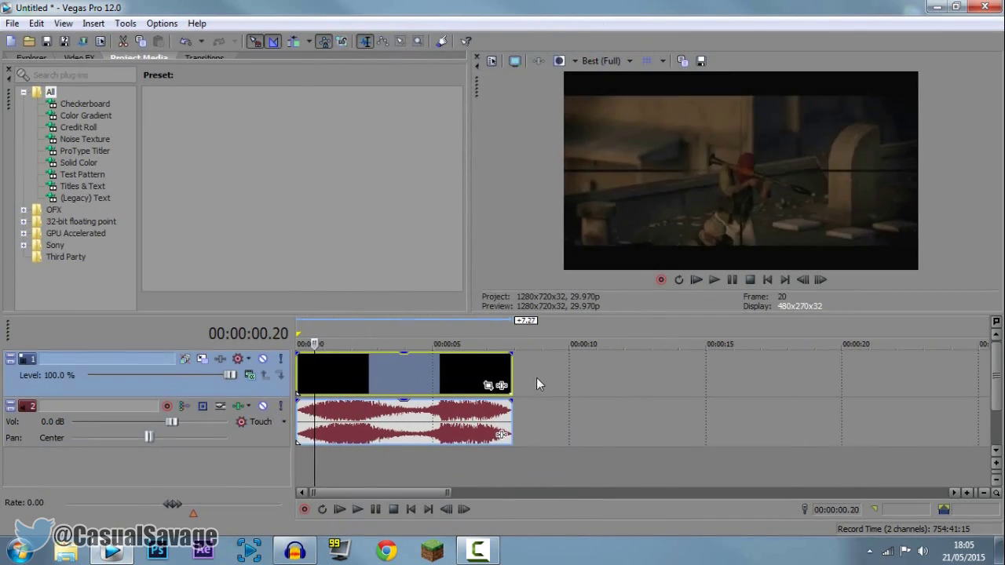
{"action": "left_click", "coordinate": [379, 377]}
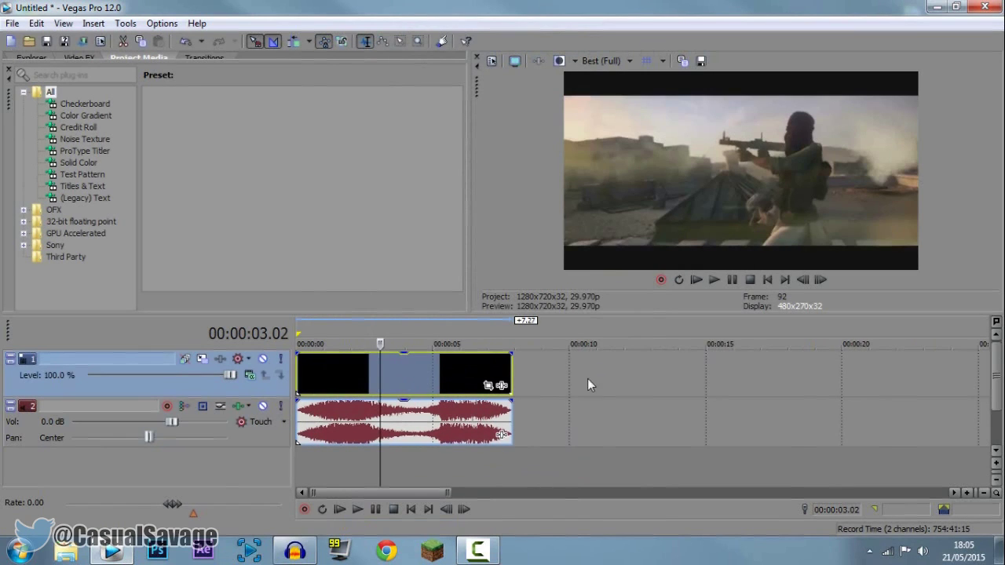
{"action": "left_click", "coordinate": [731, 279]}
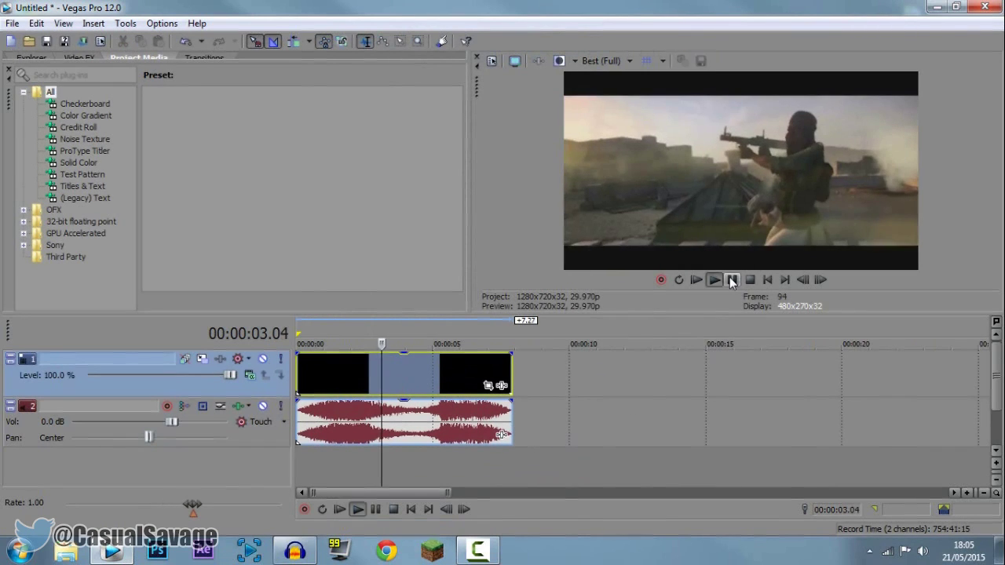
{"action": "left_click", "coordinate": [731, 280]}
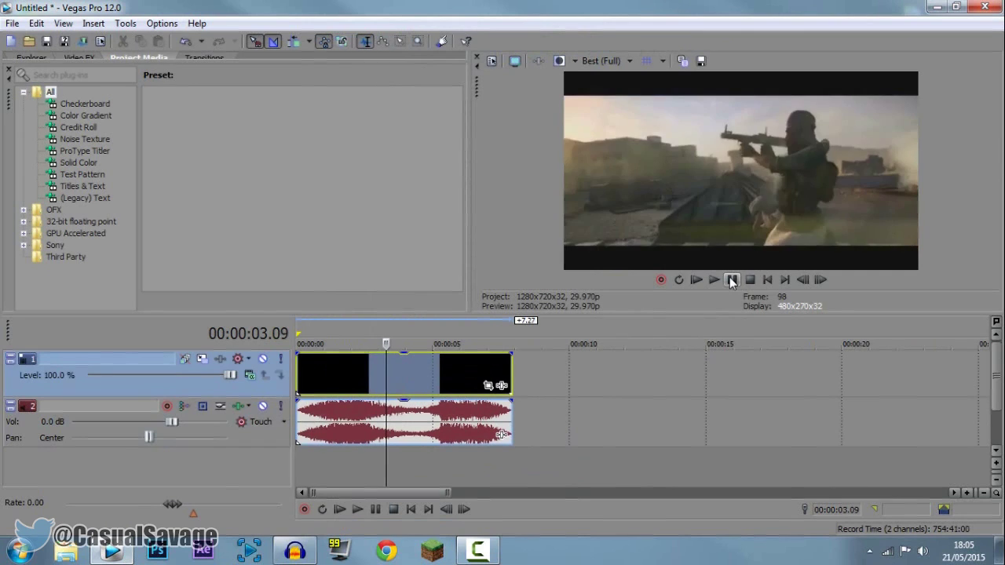
{"action": "scroll", "coordinate": [651, 407], "scroll_direction": "up", "scroll_amount": 8}
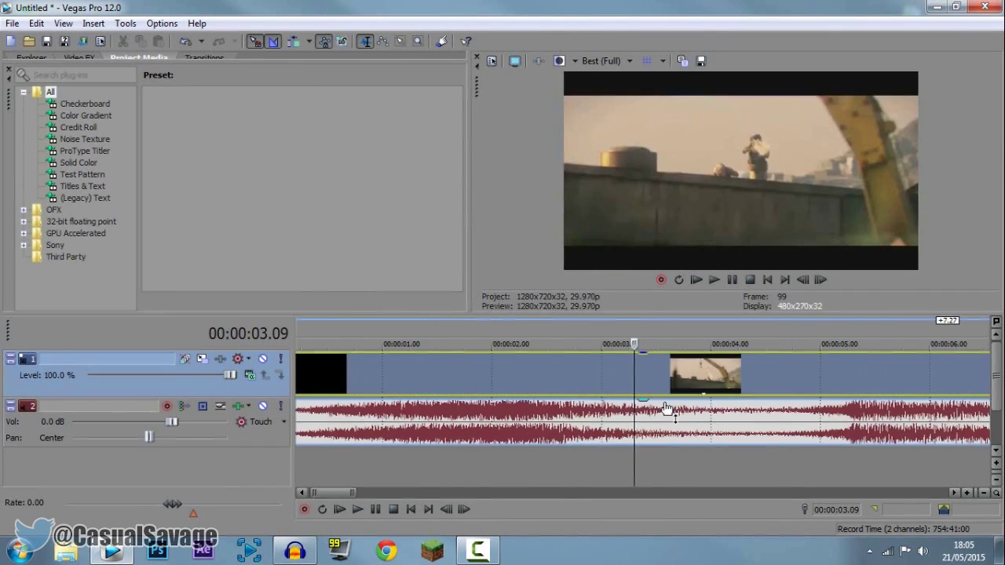
{"action": "key", "text": "s"}
Split the remaining clip two frames further along, at 00:00:03.11
{"action": "scroll", "coordinate": [671, 412], "scroll_direction": "up", "scroll_amount": 2}
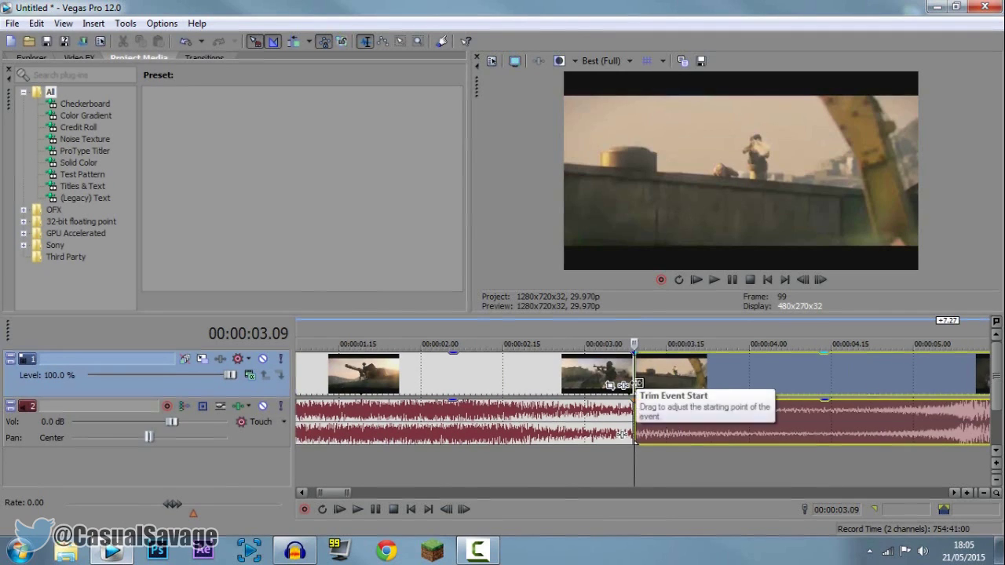
{"action": "key", "text": "Right"}
{"action": "key", "text": "Right"}
{"action": "left_click", "coordinate": [805, 281]}
{"action": "left_click", "coordinate": [804, 281]}
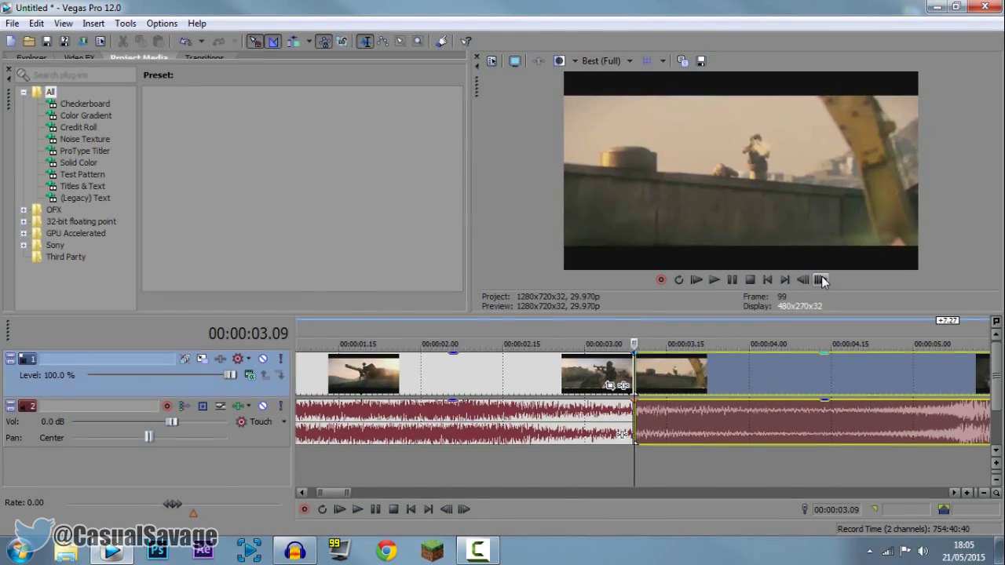
{"action": "left_click", "coordinate": [819, 281]}
{"action": "left_click", "coordinate": [819, 280]}
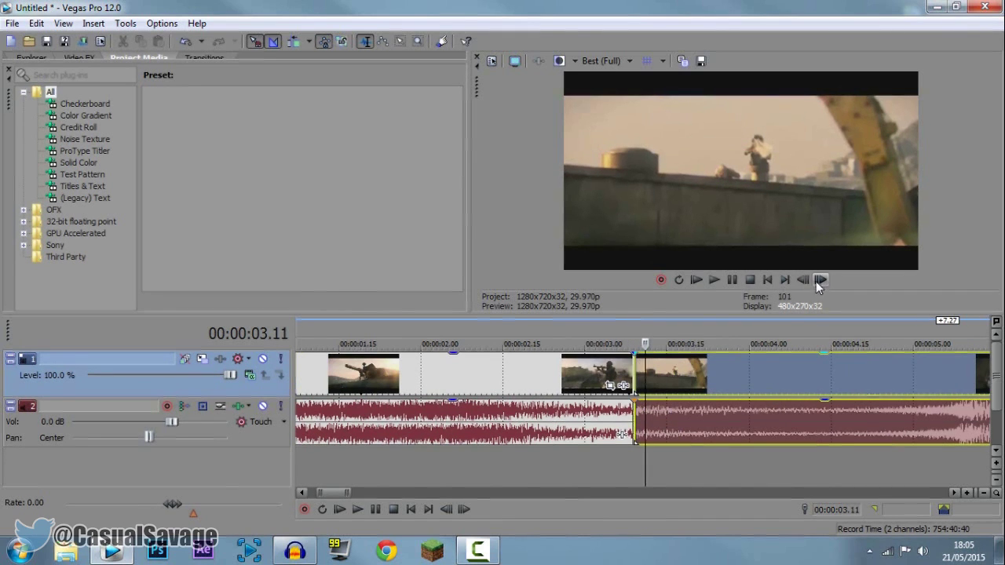
{"action": "scroll", "coordinate": [628, 395], "scroll_direction": "up", "scroll_amount": 4}
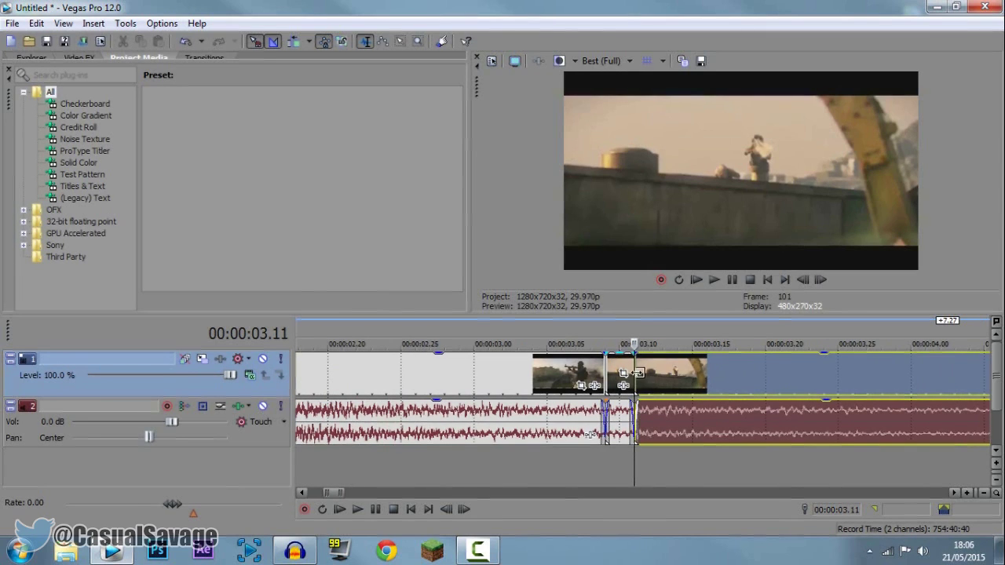
Split the remaining clip three frames further at 00:00:03.14 and another two frames on at 00:00:03.16
{"action": "scroll", "coordinate": [648, 383], "scroll_direction": "down", "scroll_amount": 2}
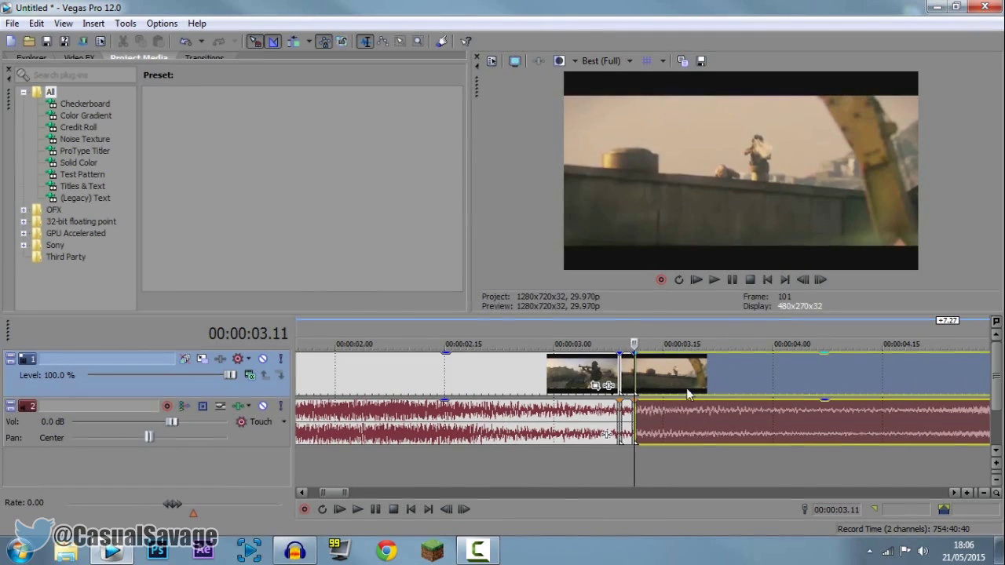
{"action": "scroll", "coordinate": [739, 383], "scroll_direction": "up", "scroll_amount": 2}
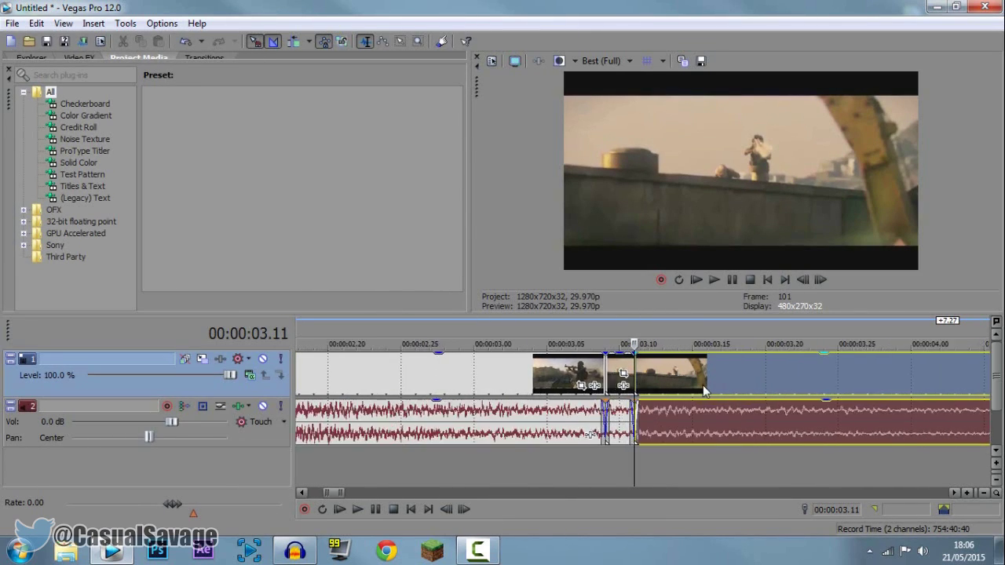
{"action": "key", "text": "Right"}
{"action": "key", "text": "Right"}
{"action": "key", "text": "Right"}
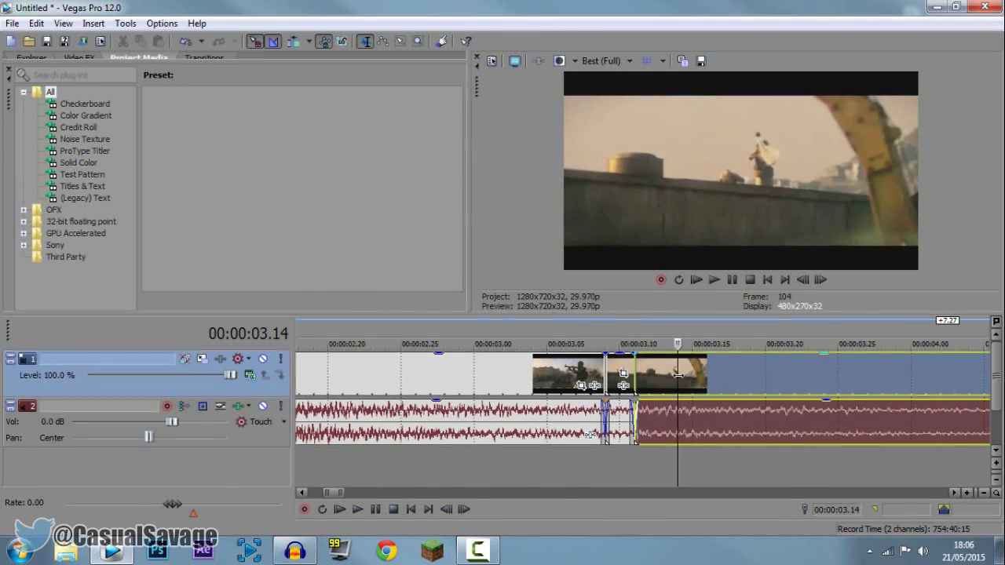
{"action": "key", "text": "ctrl+v"}
{"action": "key", "text": "Right"}
{"action": "key", "text": "Right"}
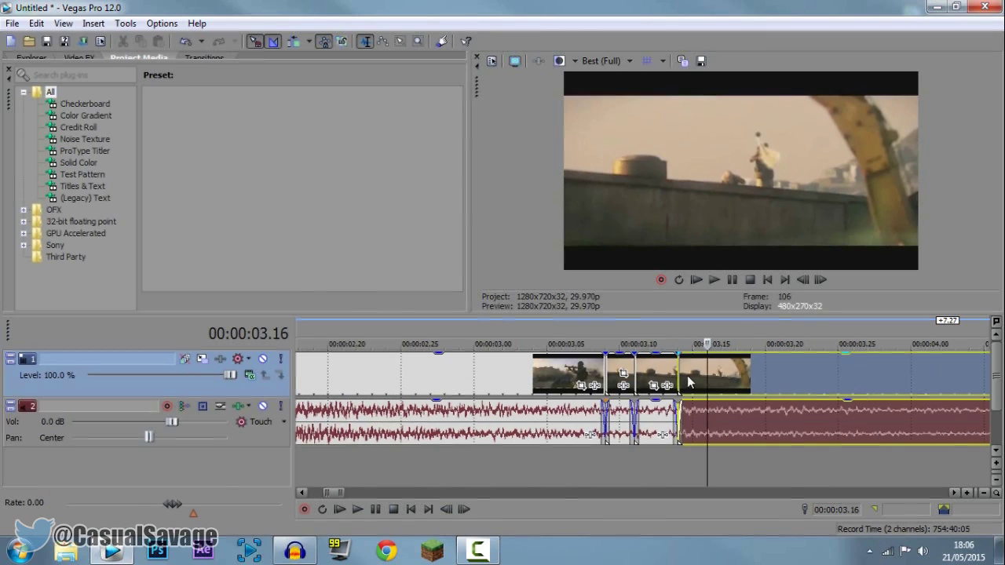
{"action": "key", "text": "ctrl+v"}
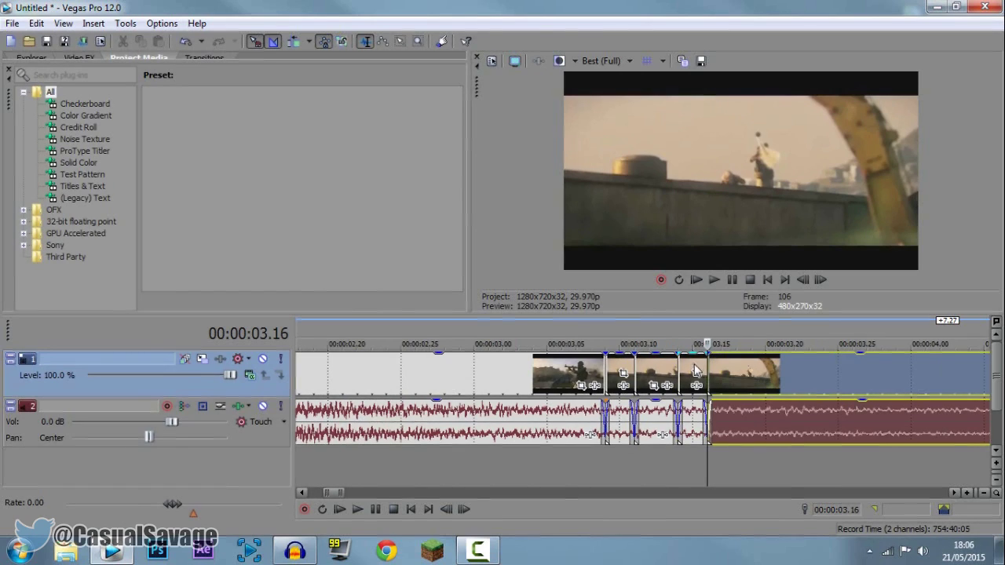
Lower the opacity of the two-frame pieces starting at 00:00:03.09 and 00:00:03.14 to zero and preview the flicker from 00:00:03.04
{"action": "left_click", "coordinate": [619, 371]}
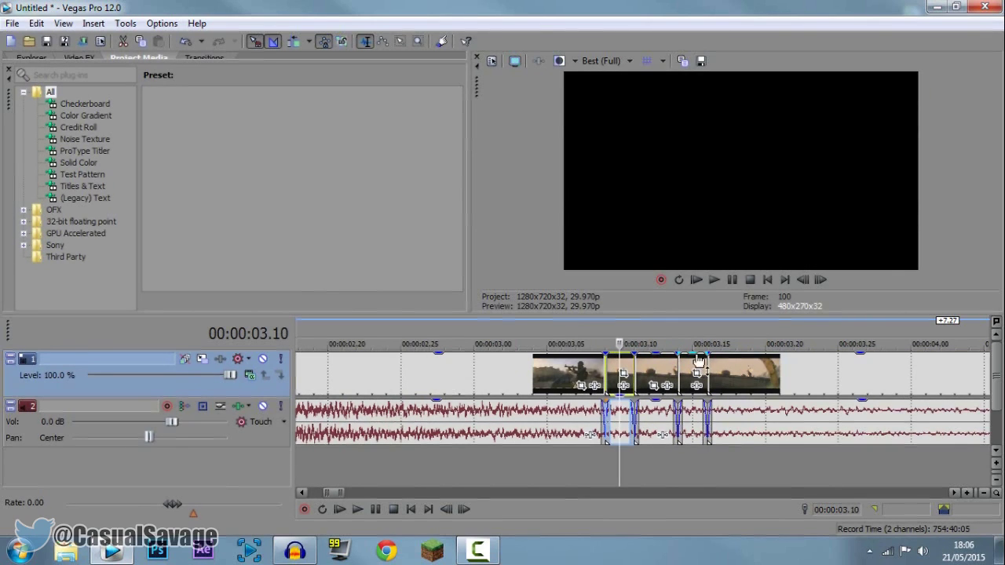
{"action": "left_click", "coordinate": [532, 338]}
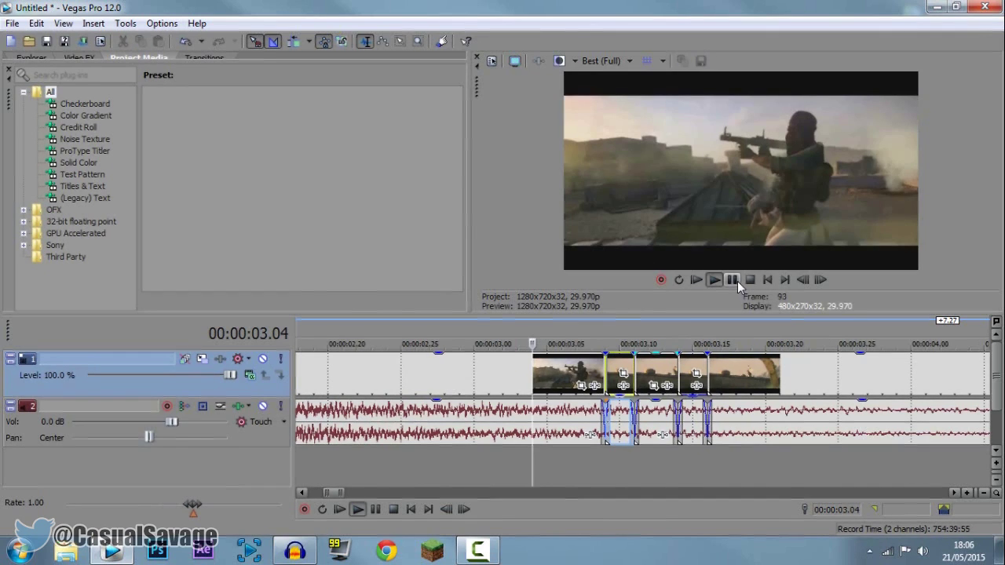
{"action": "left_click", "coordinate": [737, 281]}
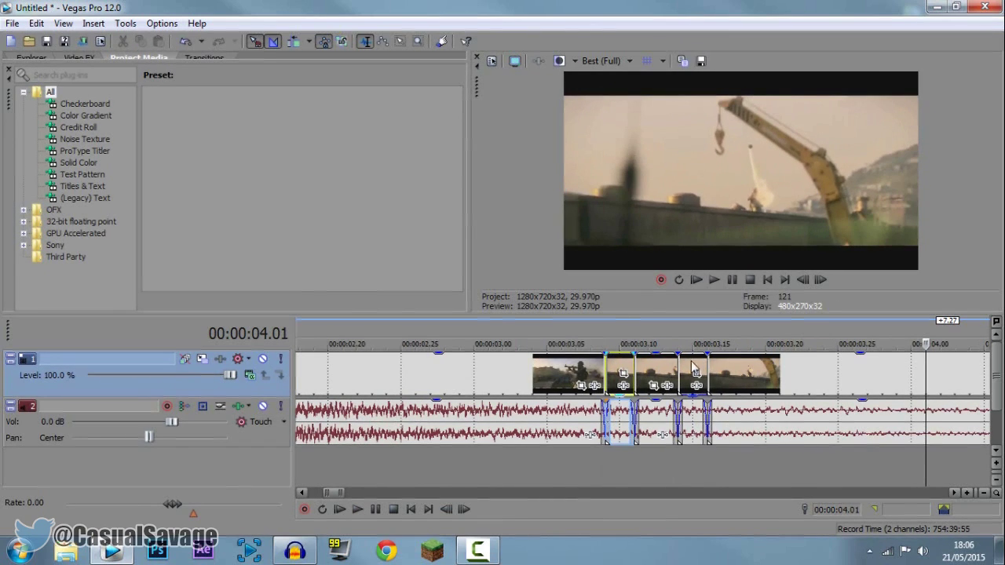
Select the clip after the last cut and split it three frames further, at 00:00:03.19
{"action": "left_click", "coordinate": [710, 377]}
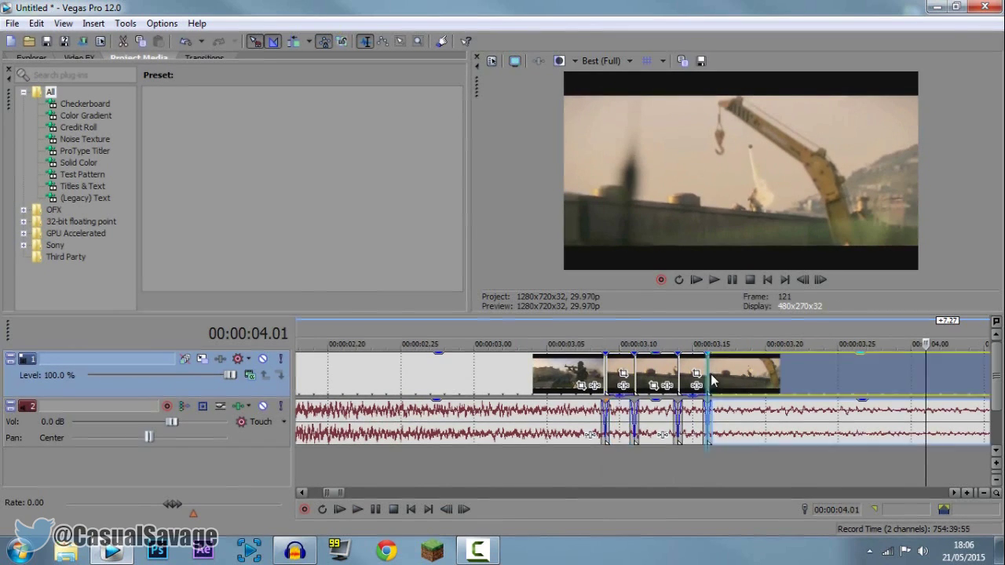
{"action": "scroll", "coordinate": [710, 379], "scroll_direction": "down", "scroll_amount": 1}
{"action": "scroll", "coordinate": [710, 379], "scroll_direction": "up", "scroll_amount": 1}
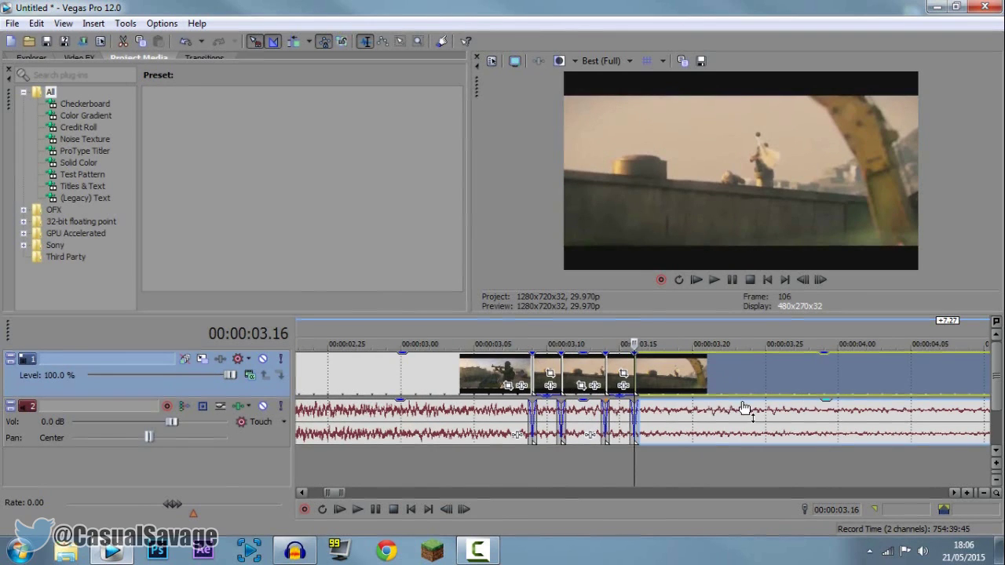
{"action": "scroll", "coordinate": [738, 406], "scroll_direction": "down", "scroll_amount": 1}
{"action": "key", "text": "Right"}
{"action": "key", "text": "Right"}
{"action": "key", "text": "Right"}
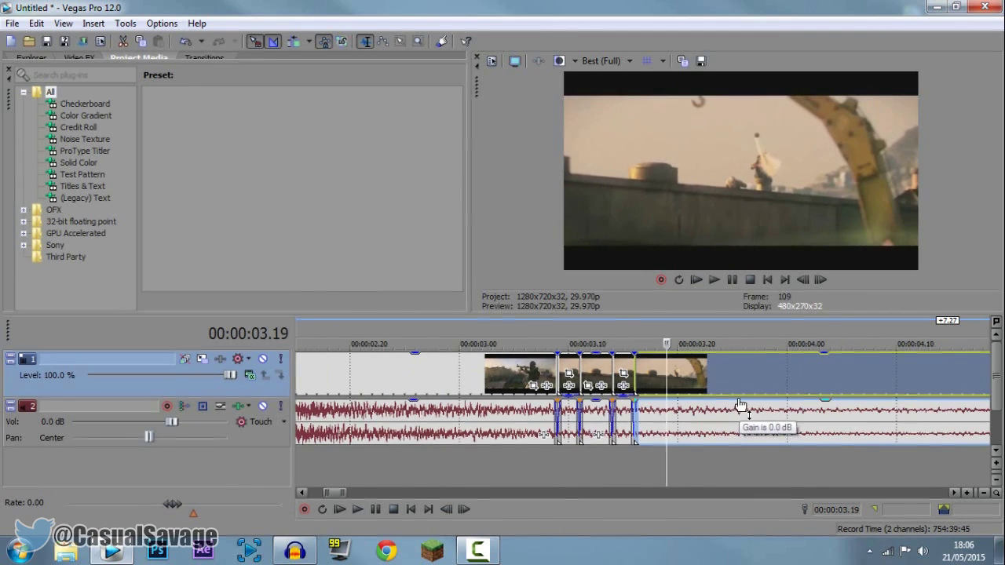
{"action": "key", "text": "s"}
Split the clip again at 00:00:03.21 and lower the resulting two-frame piece's opacity to zero
{"action": "key", "text": "Right"}
{"action": "key", "text": "Right"}
{"action": "key", "text": "s"}
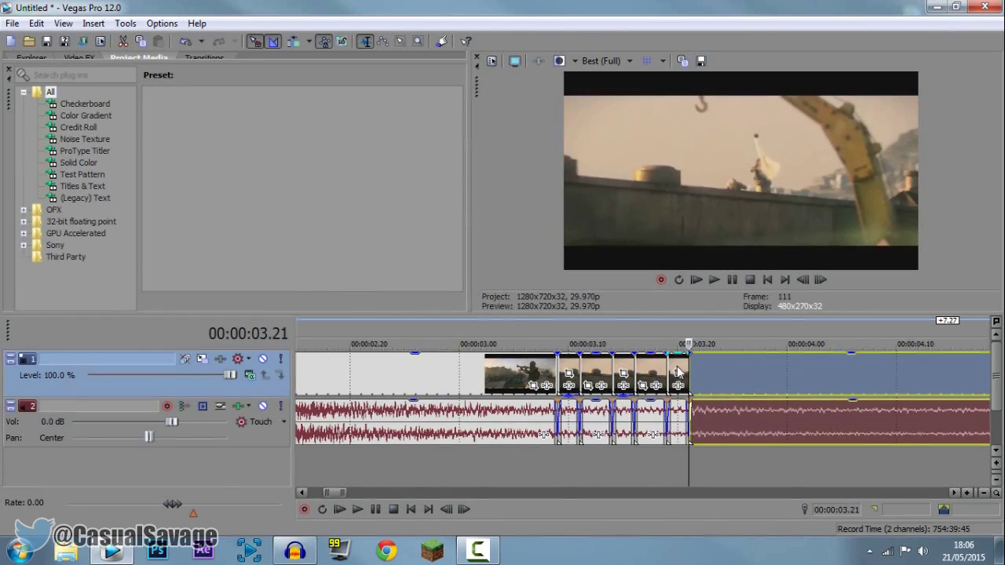
{"action": "left_click", "coordinate": [677, 368]}
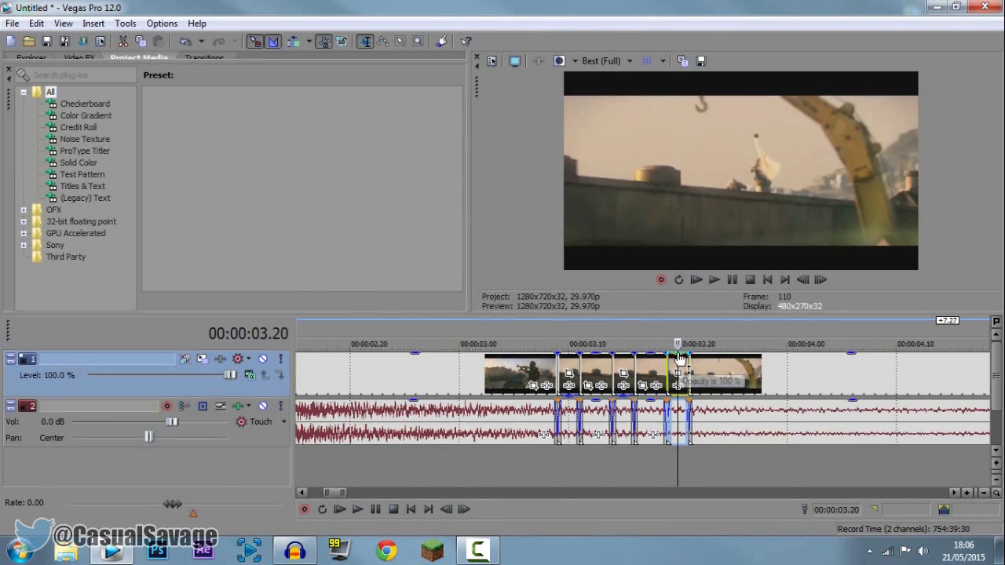
{"action": "left_click_drag", "start_coordinate": [683, 358], "coordinate": [688, 418]}
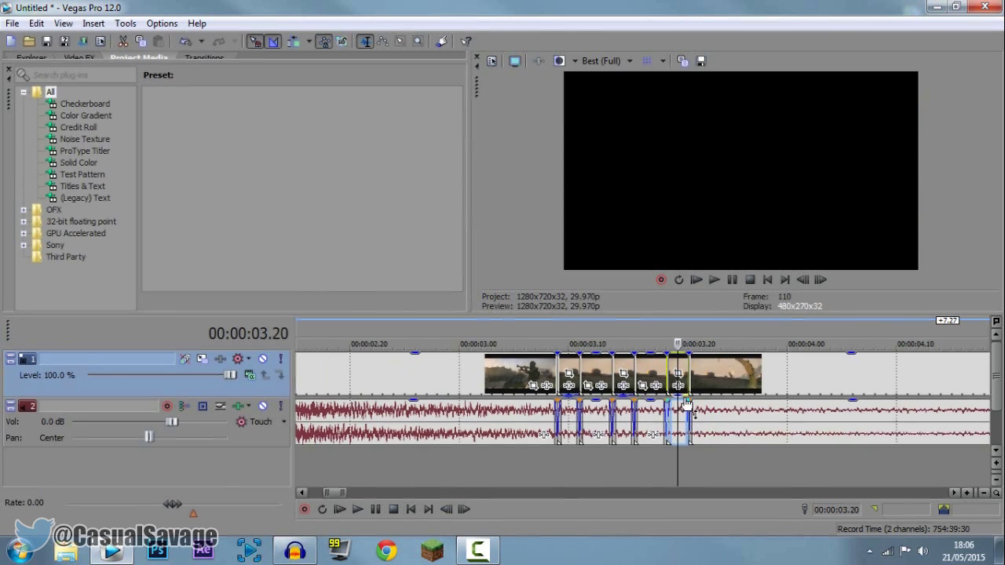
Split the remaining clip at 00:00:03.24 and again two frames on at 00:00:03.26
{"action": "left_click", "coordinate": [693, 386]}
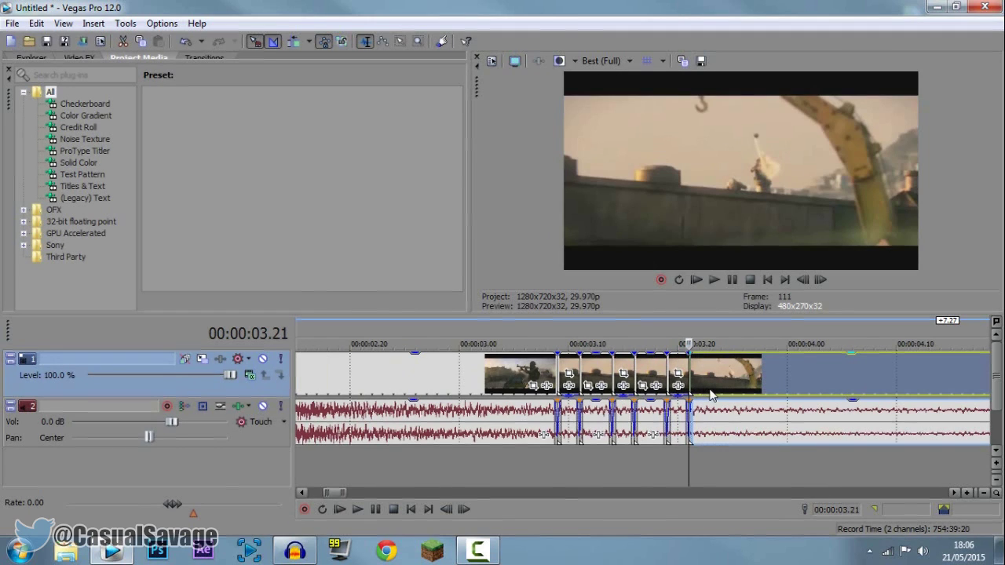
{"action": "key", "text": "Right"}
{"action": "key", "text": "Right"}
{"action": "key", "text": "Right"}
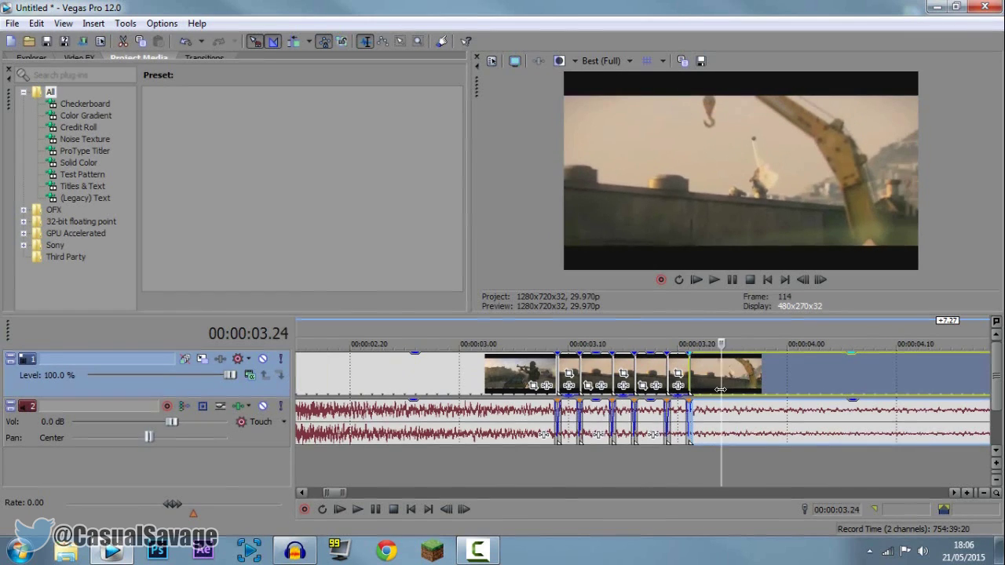
{"action": "key", "text": "s"}
{"action": "key", "text": "Right"}
{"action": "key", "text": "Right"}
{"action": "key", "text": "s"}
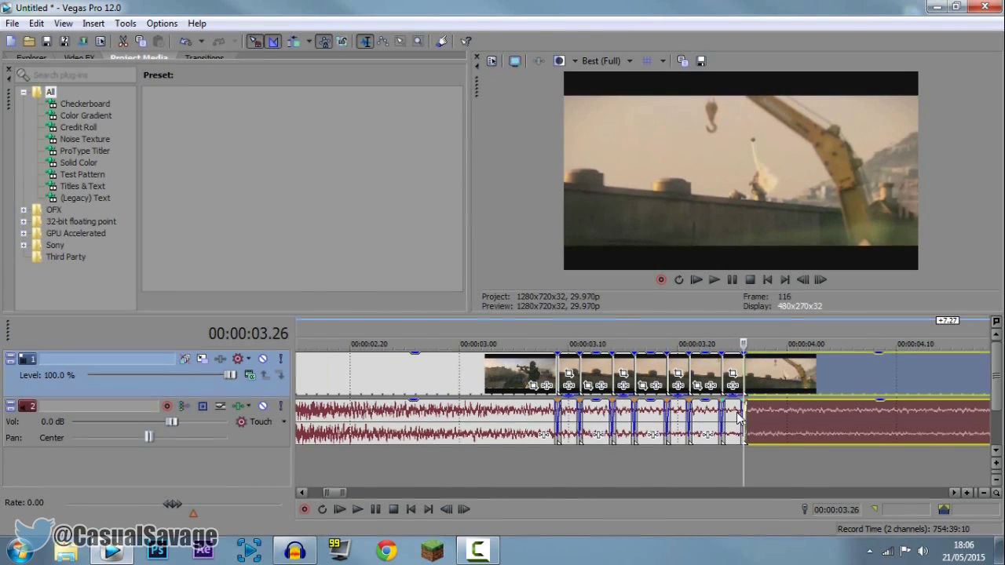
Continue the three- and two-frame splits up to 00:00:04.06, lowering the two-frame pieces' opacity to zero, and select the remaining clip
{"action": "scroll", "coordinate": [775, 380], "scroll_direction": "down", "scroll_amount": 2}
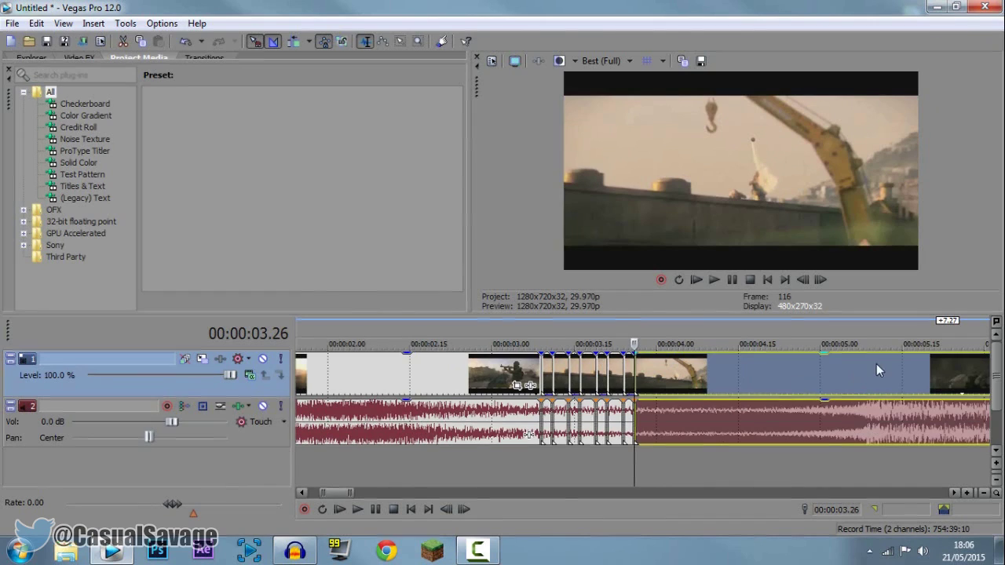
{"action": "scroll", "coordinate": [736, 383], "scroll_direction": "up", "scroll_amount": 2}
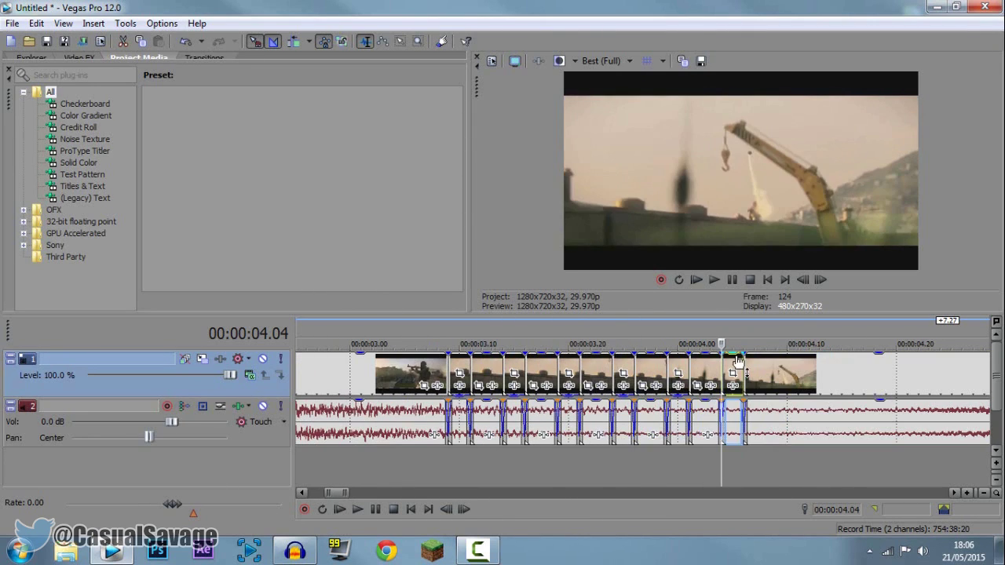
{"action": "left_click_drag", "start_coordinate": [735, 360], "coordinate": [740, 426]}
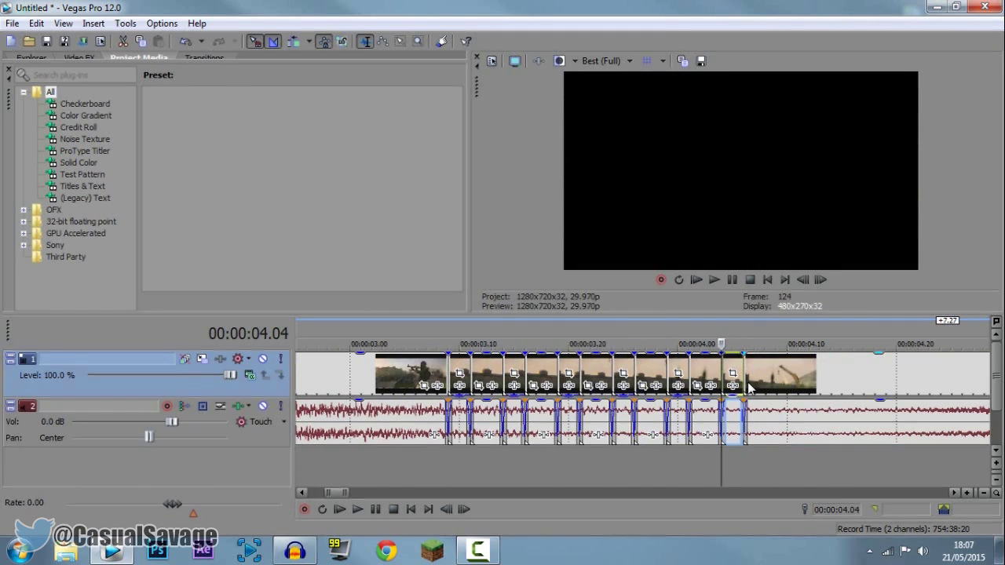
{"action": "left_click", "coordinate": [748, 385]}
{"action": "scroll", "coordinate": [789, 372], "scroll_direction": "up", "scroll_amount": 2}
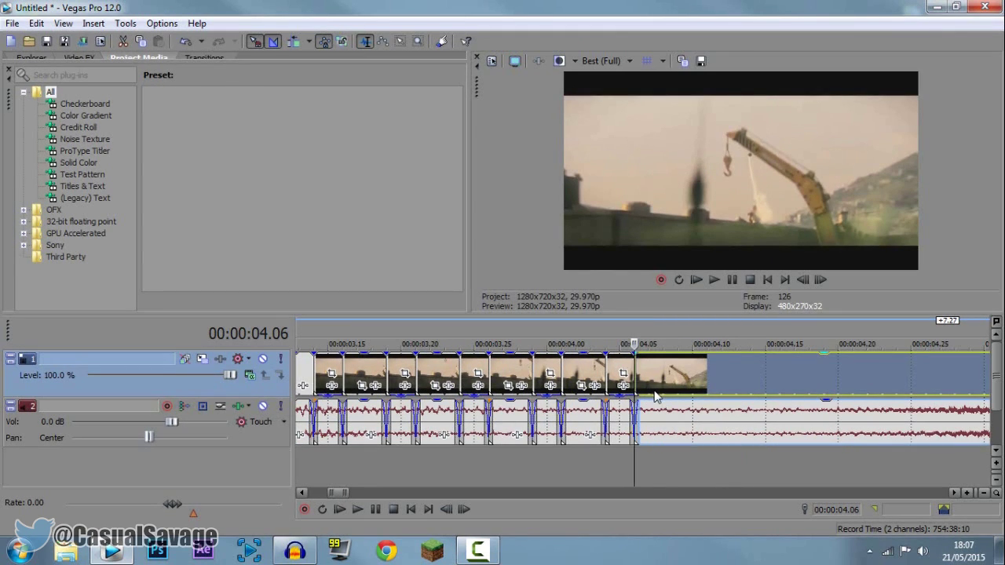
Split the remaining clip at 00:00:04.08 and one frame further at 00:00:04.09, lowering the one-frame piece's opacity to zero
{"action": "left_click", "coordinate": [664, 396]}
{"action": "key", "text": "s"}
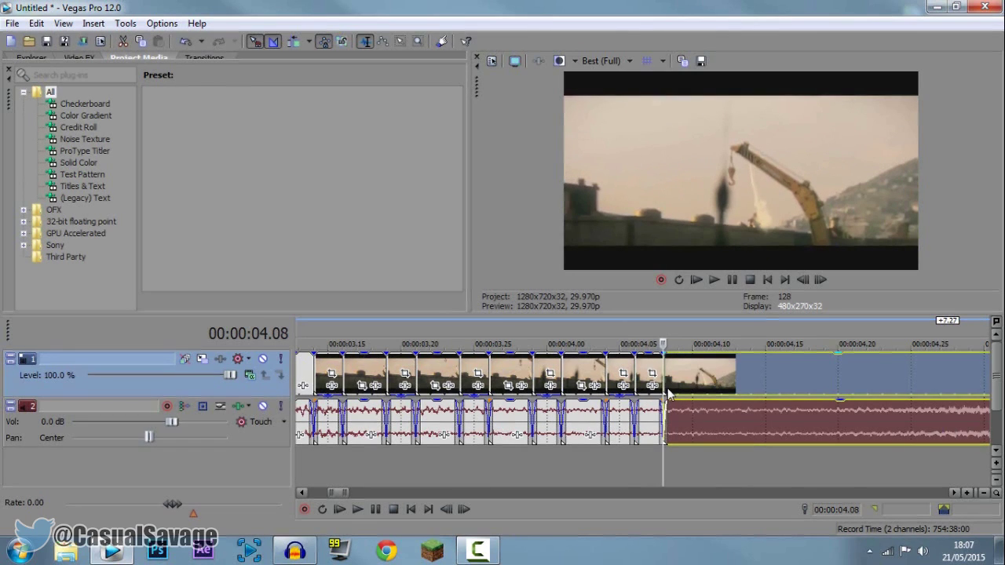
{"action": "key", "text": "Right"}
{"action": "left_click_drag", "start_coordinate": [668, 392], "coordinate": [681, 391]}
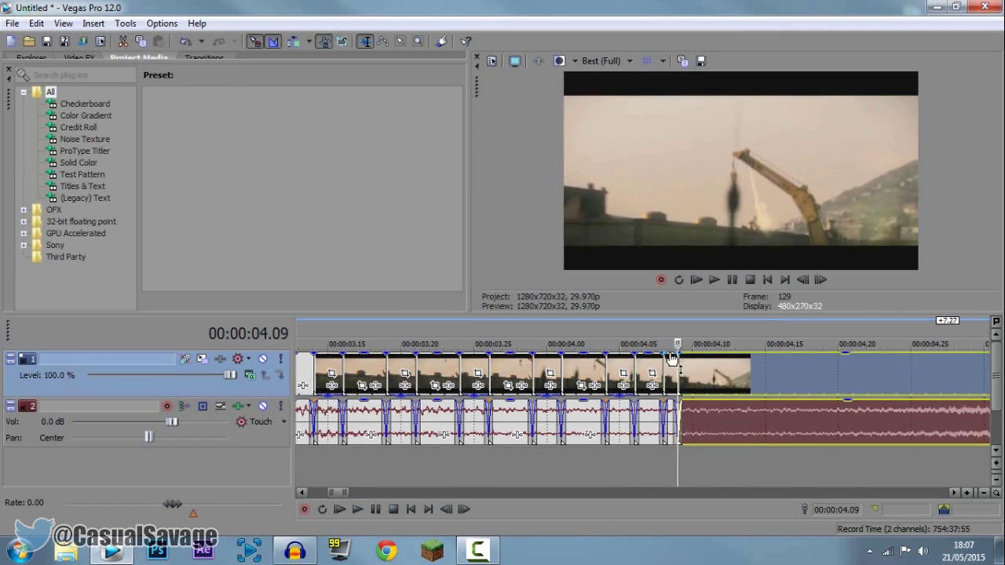
Split the remaining clip at 00:00:04.11 and continue with alternating one- and two-frame splits up to 00:00:04.27
{"action": "left_click", "coordinate": [682, 374]}
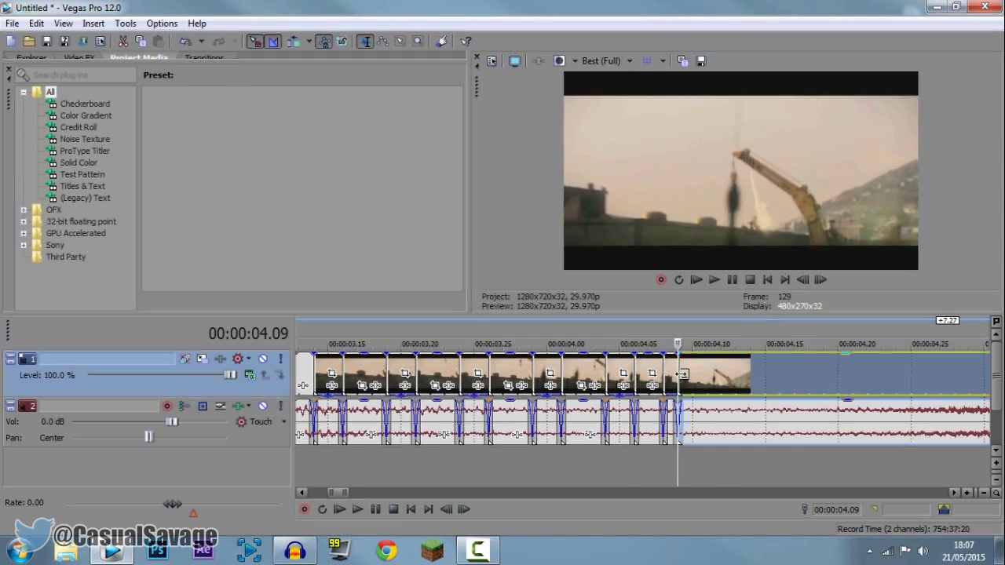
{"action": "key", "text": "Right"}
{"action": "key", "text": "Right"}
{"action": "key", "text": "s"}
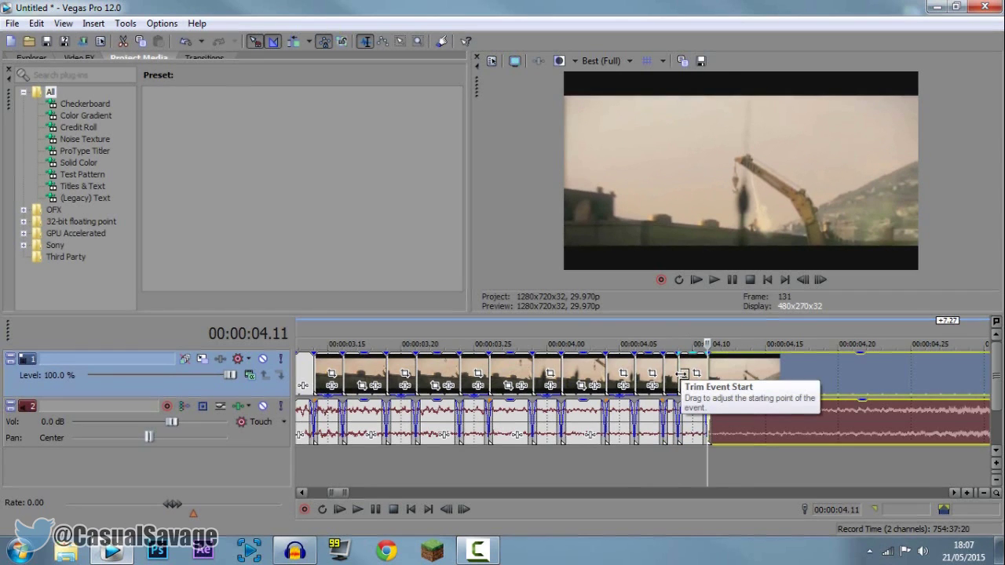
{"action": "key", "text": "alt+Right"}
{"action": "key", "text": "s"}
{"action": "scroll", "coordinate": [708, 367], "scroll_direction": "up", "scroll_amount": 1}
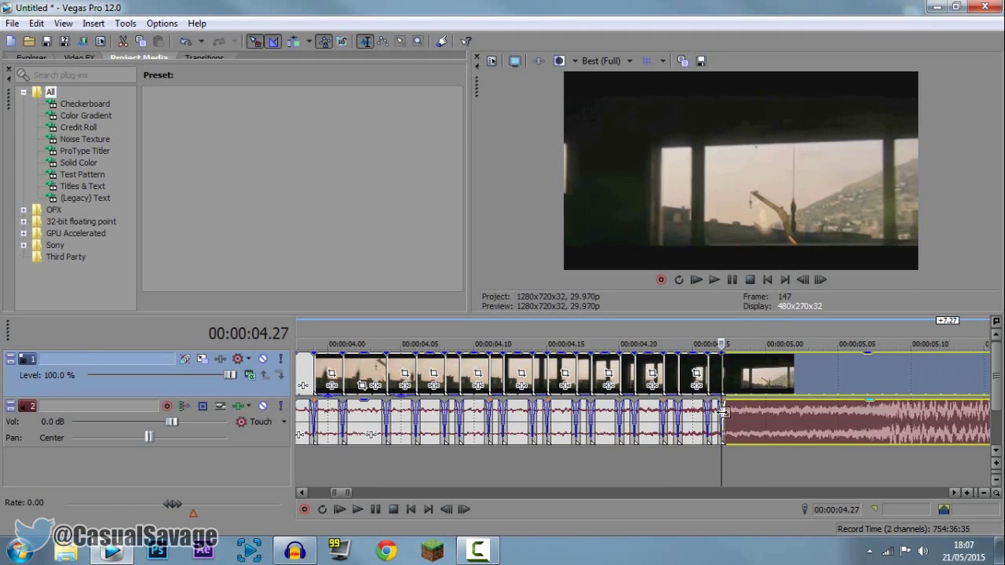
Play back the whole timeline to preview the flicker, and inspect the cuts from 00:00:03.09 onwards
{"action": "scroll", "coordinate": [722, 412], "scroll_direction": "down", "scroll_amount": 3}
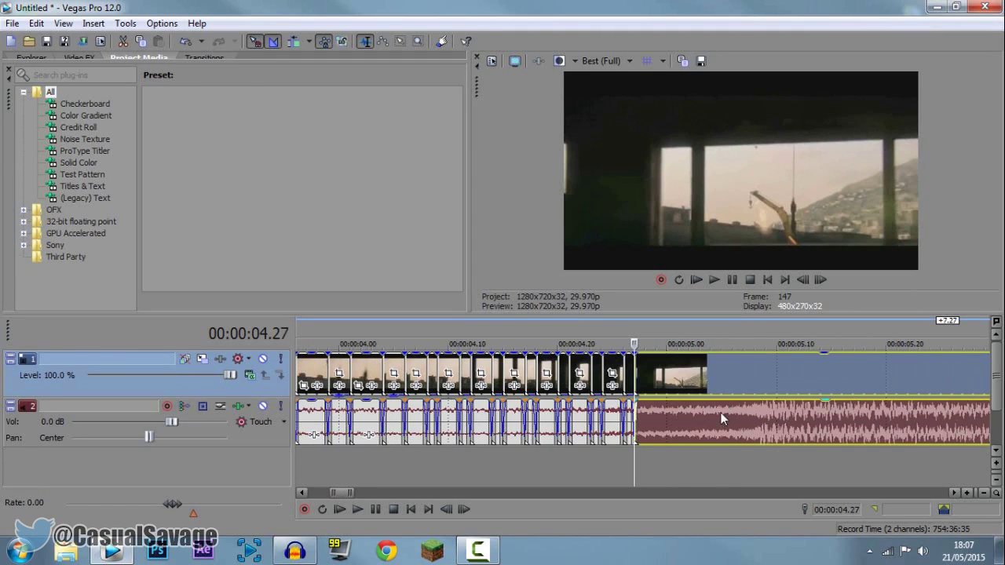
{"action": "left_click", "coordinate": [695, 281]}
{"action": "scroll", "coordinate": [748, 461], "scroll_direction": "down", "scroll_amount": 4}
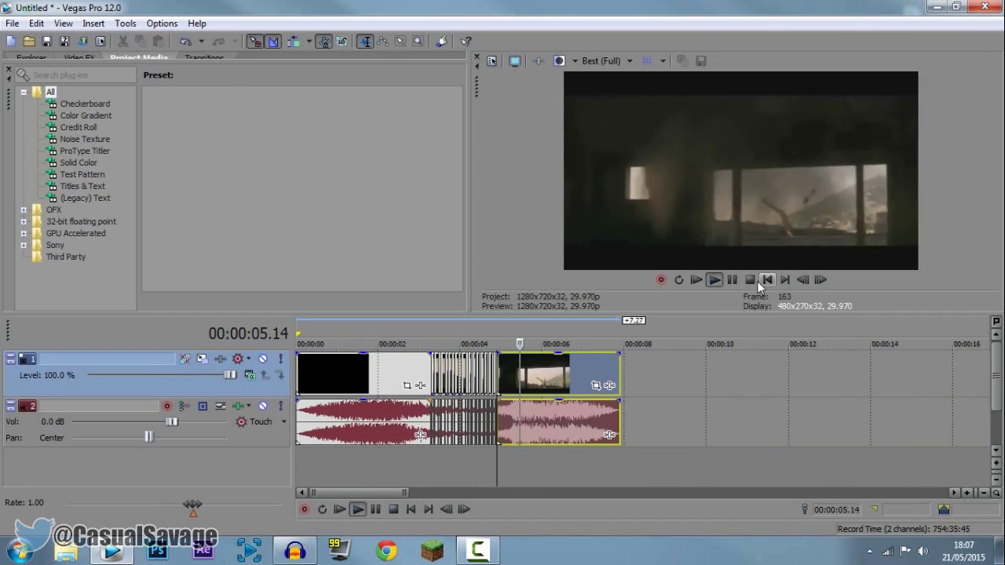
{"action": "left_click", "coordinate": [749, 279]}
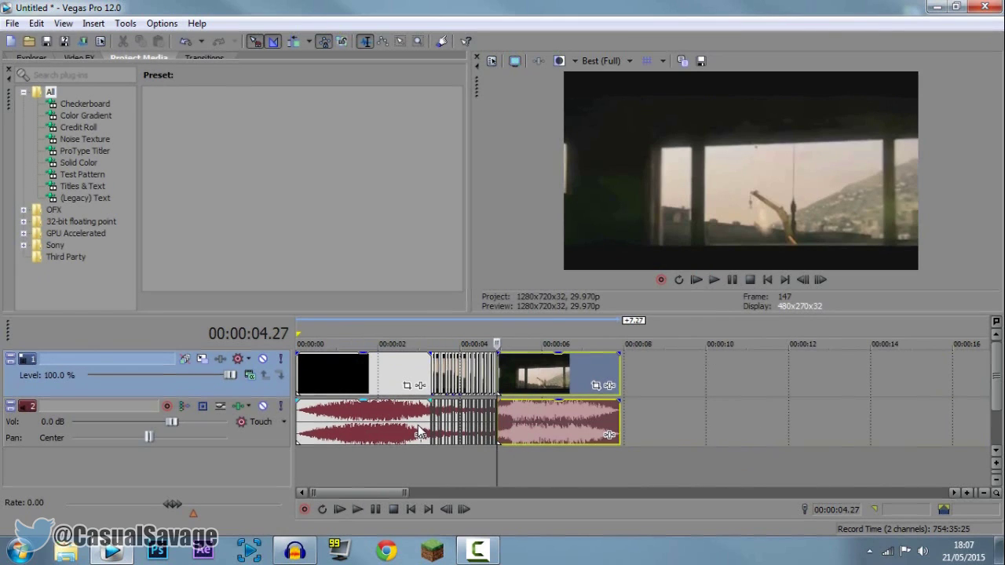
{"action": "left_click", "coordinate": [433, 431]}
{"action": "scroll", "coordinate": [432, 431], "scroll_direction": "up", "scroll_amount": 5}
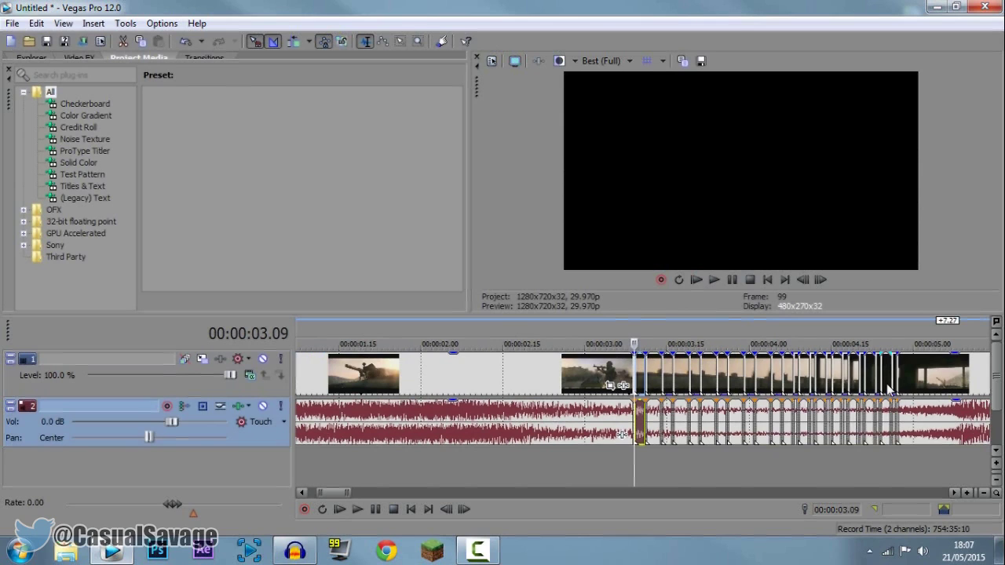
Select the clip after the last cut, split it at 00:00:04.29 and continue the short splits up to 00:00:05.03
{"action": "left_click", "coordinate": [898, 408]}
{"action": "scroll", "coordinate": [899, 408], "scroll_direction": "up", "scroll_amount": 4}
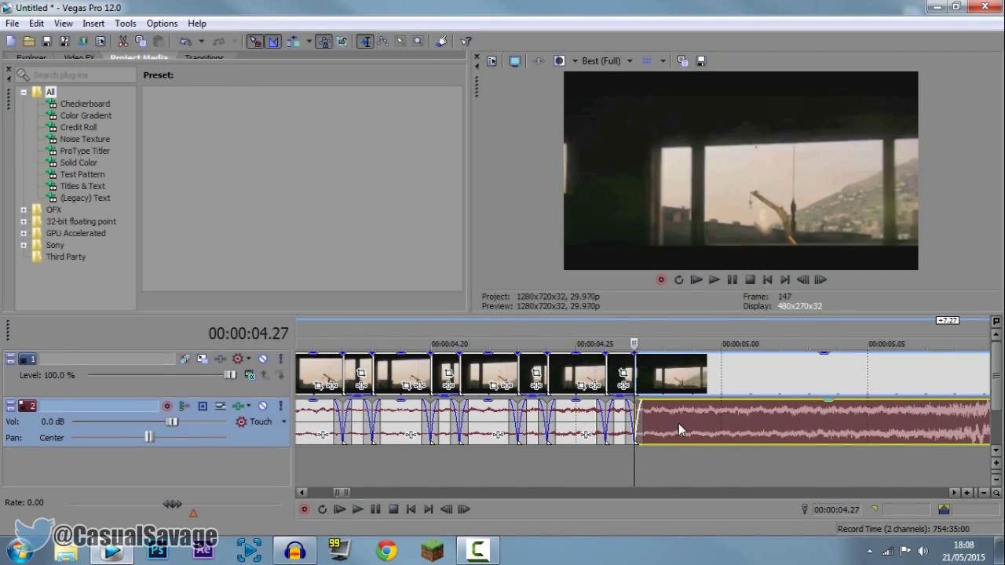
{"action": "key", "text": "Right"}
{"action": "key", "text": "Right"}
{"action": "key", "text": "s"}
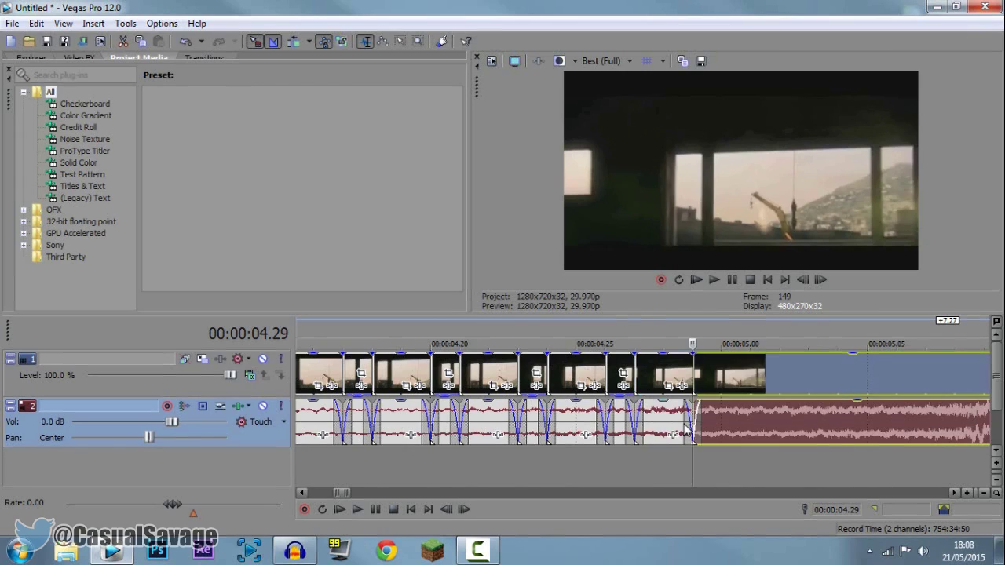
{"action": "key", "text": "Right"}
{"action": "key", "text": "s"}
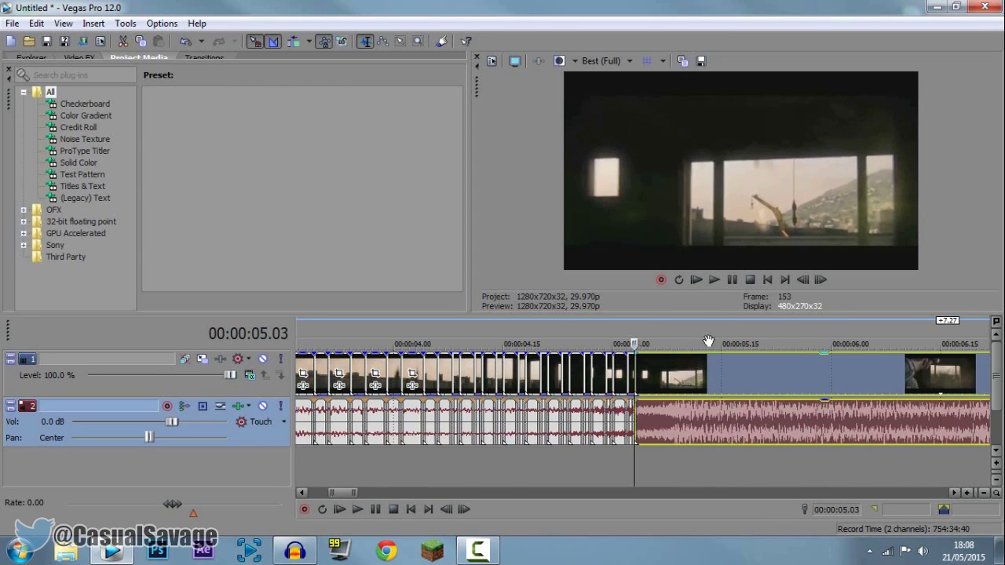
Play back the timeline from the start through the extended flicker section, and pause after it
{"action": "left_click", "coordinate": [697, 280]}
{"action": "scroll", "coordinate": [711, 409], "scroll_direction": "down", "scroll_amount": 3}
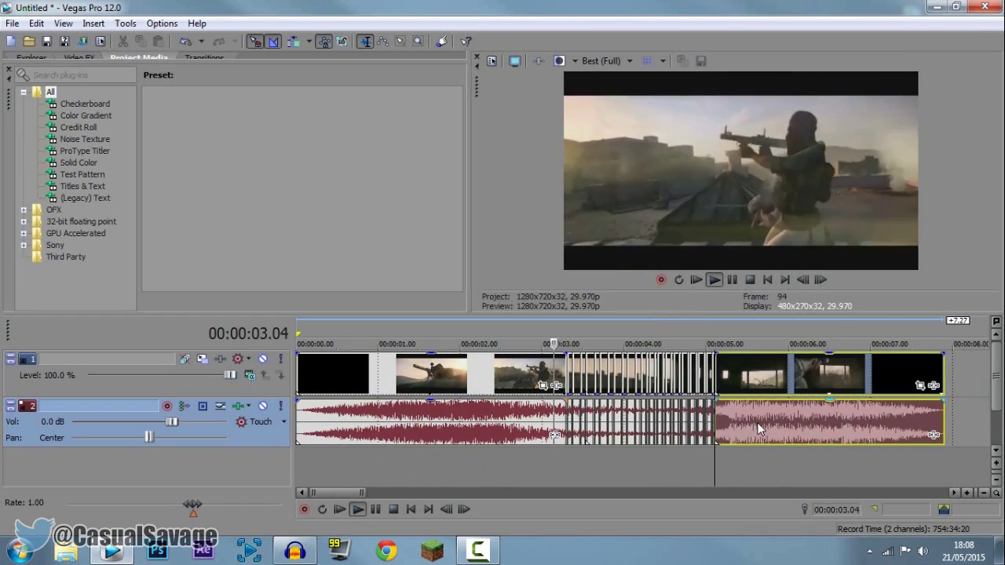
{"action": "left_click", "coordinate": [733, 280]}
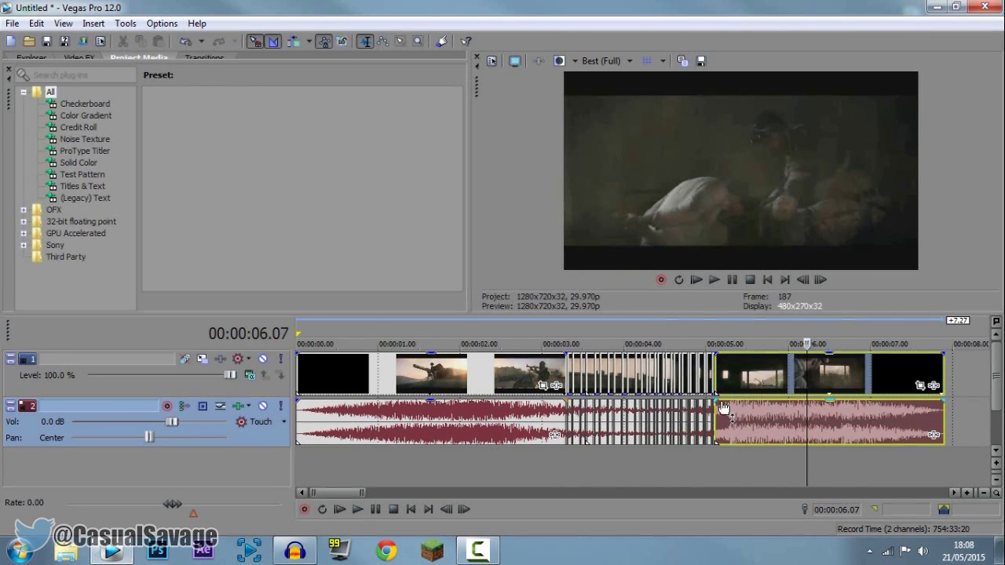
Select the clip after the last cut at 00:00:05.03 and advance the playhead seven frames to 00:00:05.10
{"action": "left_click", "coordinate": [716, 392]}
{"action": "scroll", "coordinate": [729, 413], "scroll_direction": "up", "scroll_amount": 5}
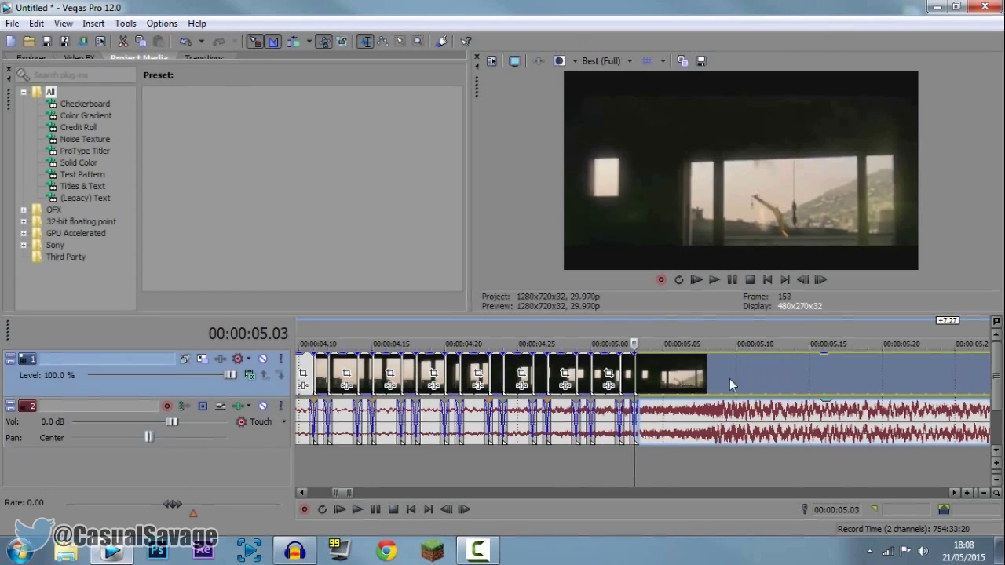
{"action": "key", "text": "Right"}
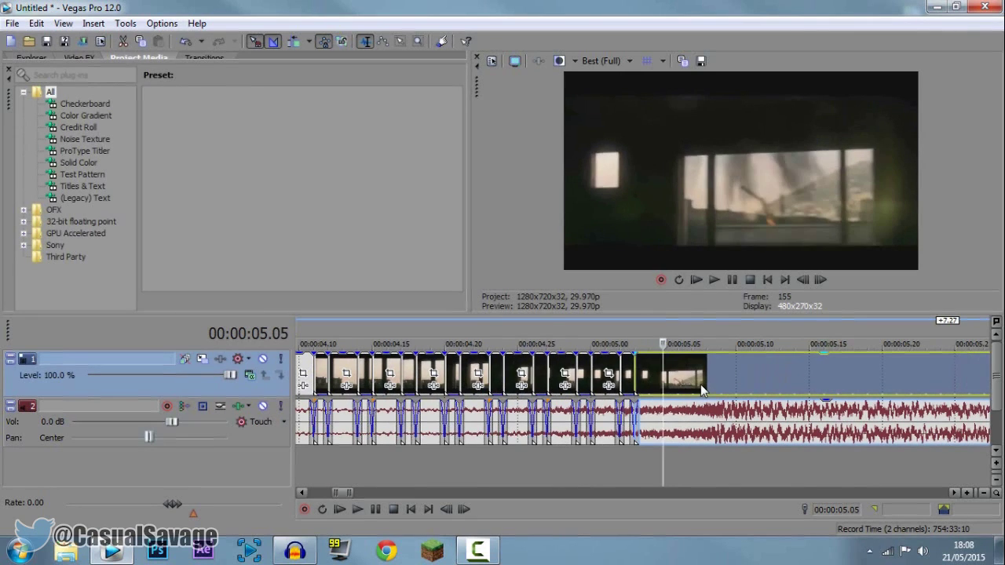
{"action": "key", "text": "alt+Right"}
{"action": "key", "text": "alt+Right"}
{"action": "key", "text": "alt+Right"}
{"action": "key", "text": "alt+Right"}
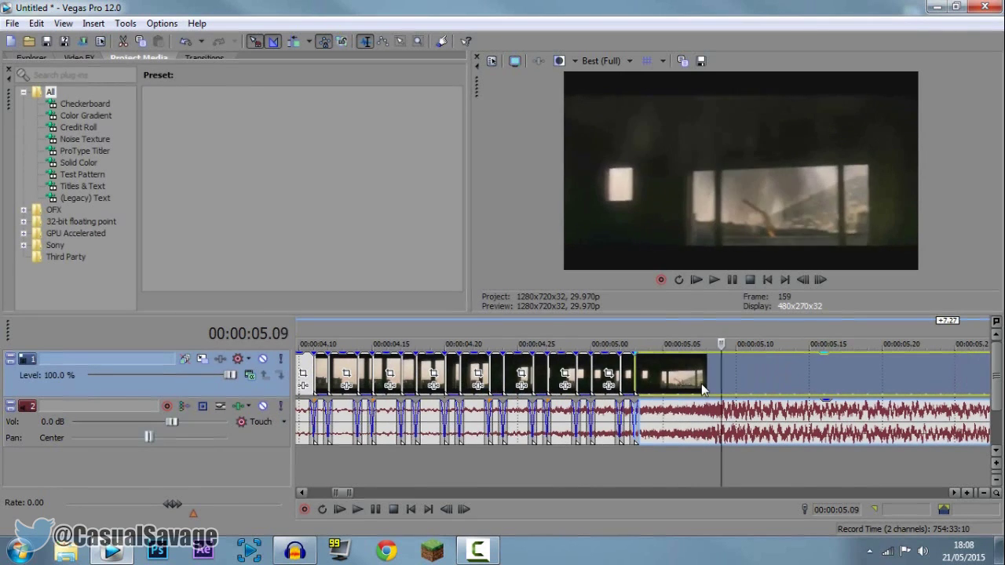
{"action": "key", "text": "alt+Right"}
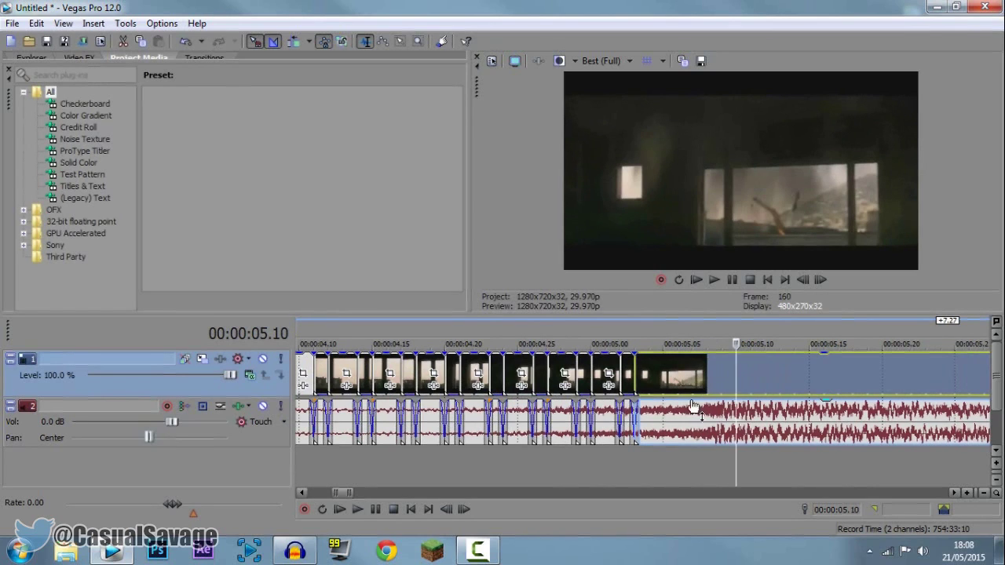
Insert a new video track, add a Black Solid Color event starting at 00:00:05.03 and split it at 00:00:05.10
{"action": "left_click", "coordinate": [78, 162]}
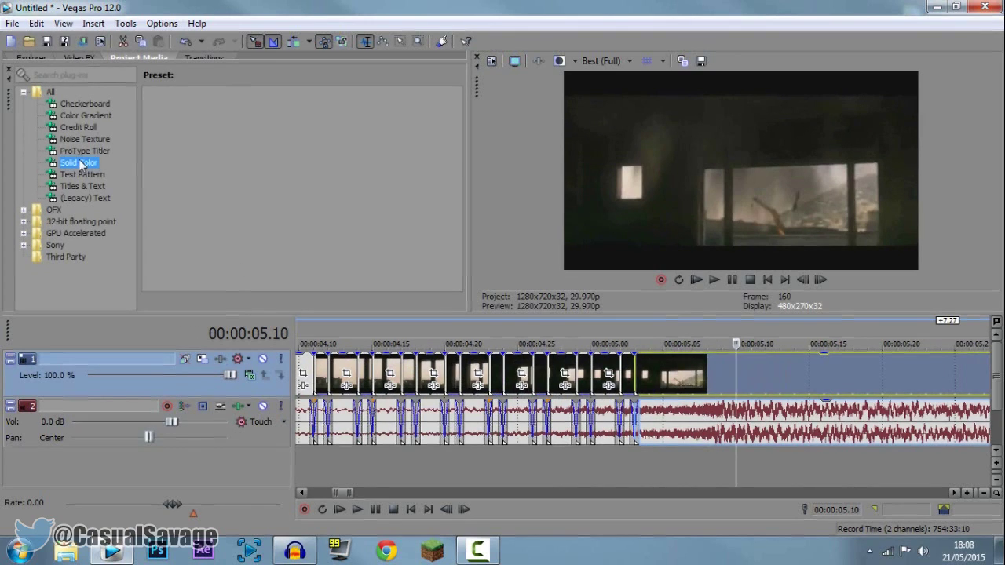
{"action": "right_click", "coordinate": [263, 401]}
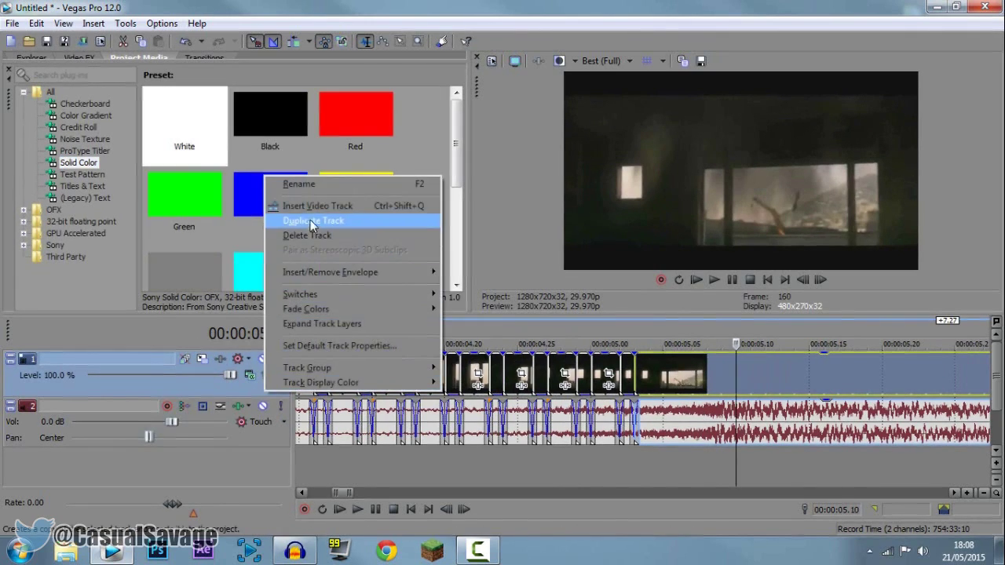
{"action": "left_click", "coordinate": [330, 205]}
{"action": "left_click_drag", "start_coordinate": [270, 118], "coordinate": [735, 385]}
{"action": "left_click", "coordinate": [641, 154]}
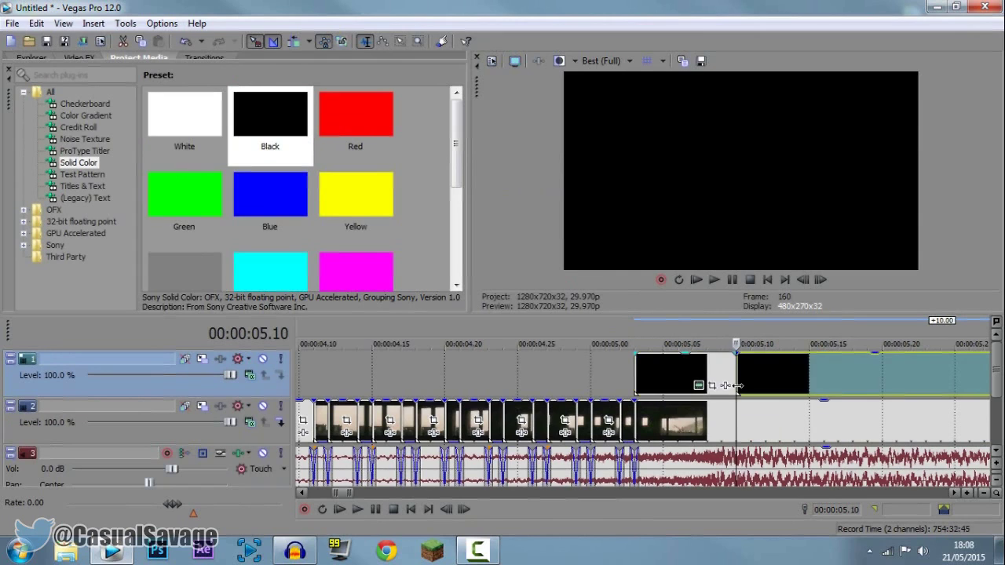
Remove the black event's remainder after 00:00:05.10, preview the section and shorten the event to end at 00:00:05.09
{"action": "left_click", "coordinate": [685, 392]}
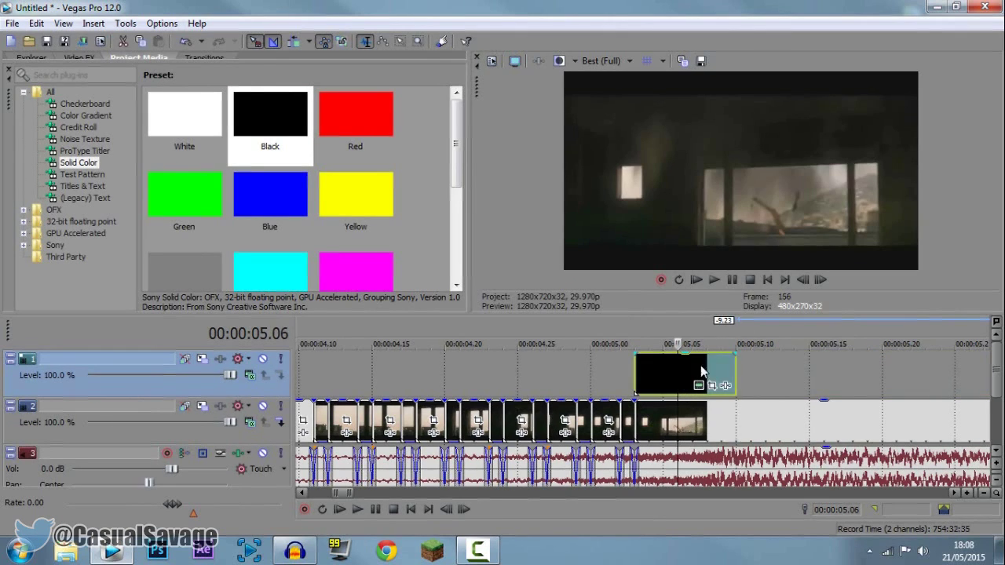
{"action": "left_click", "coordinate": [731, 279]}
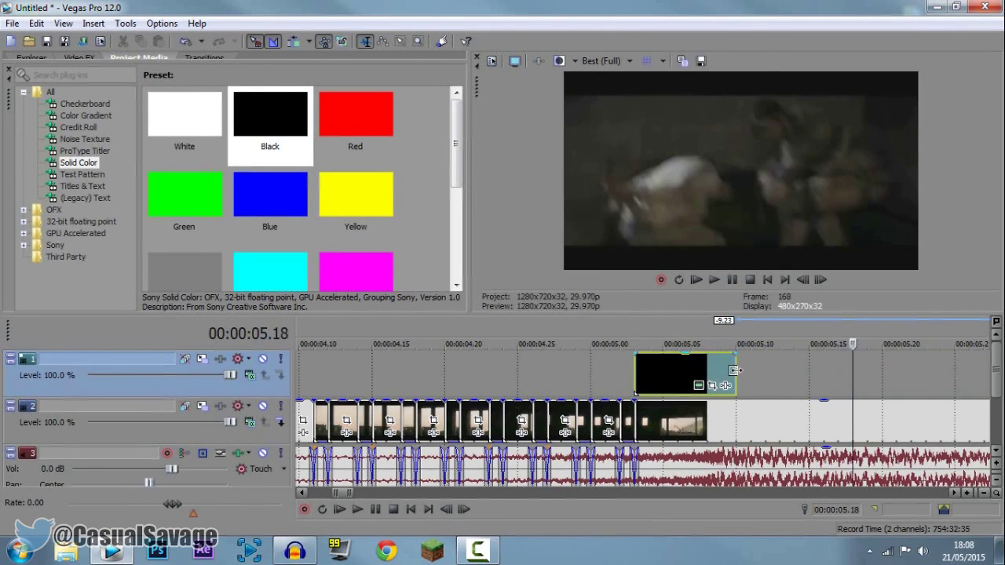
{"action": "left_click_drag", "start_coordinate": [736, 384], "coordinate": [721, 385]}
Play back the flicker section together with the black event that follows it, and stop playback
{"action": "scroll", "coordinate": [628, 385], "scroll_direction": "down", "scroll_amount": 3}
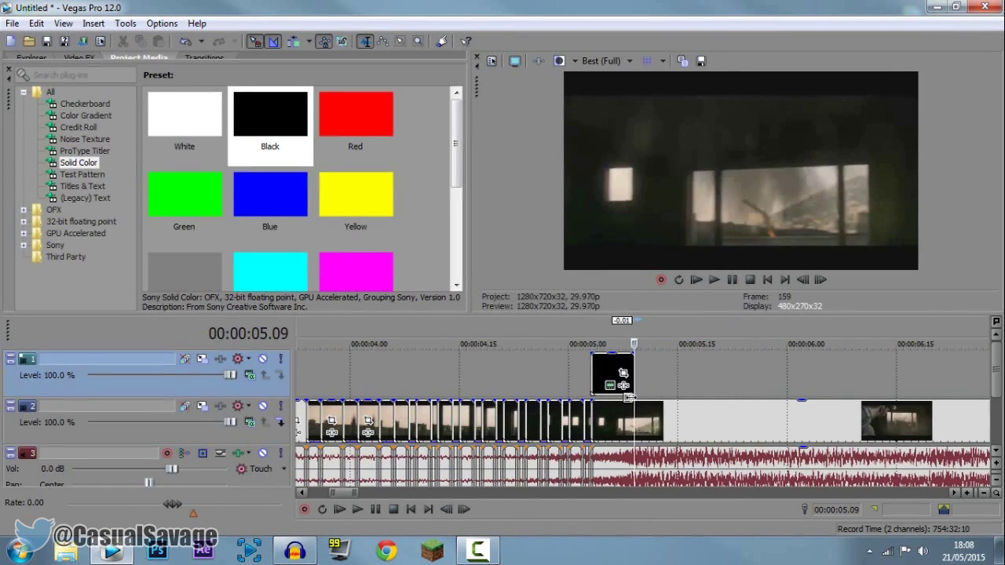
{"action": "scroll", "coordinate": [638, 378], "scroll_direction": "down", "scroll_amount": 6}
{"action": "left_click", "coordinate": [696, 280]}
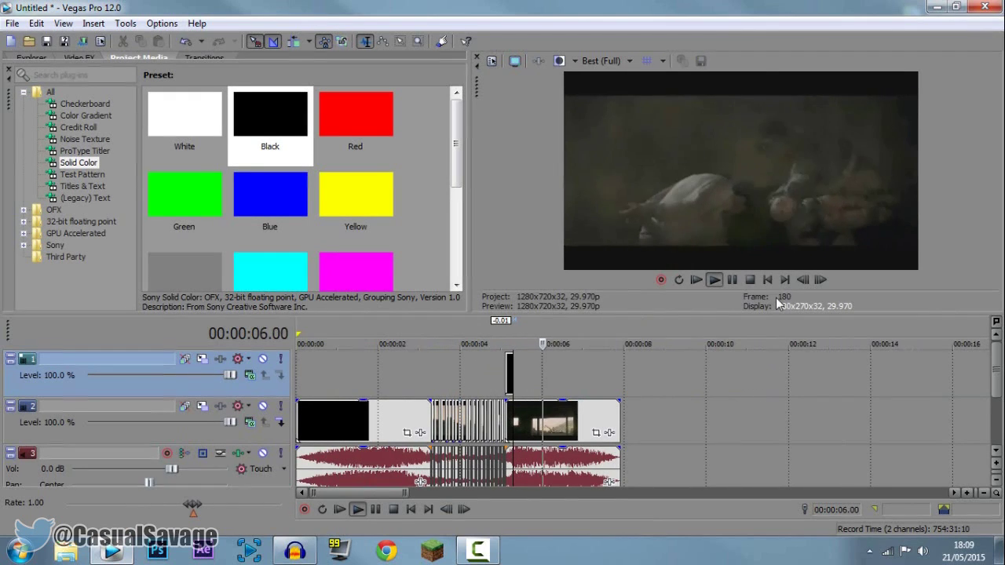
{"action": "left_click", "coordinate": [750, 280]}
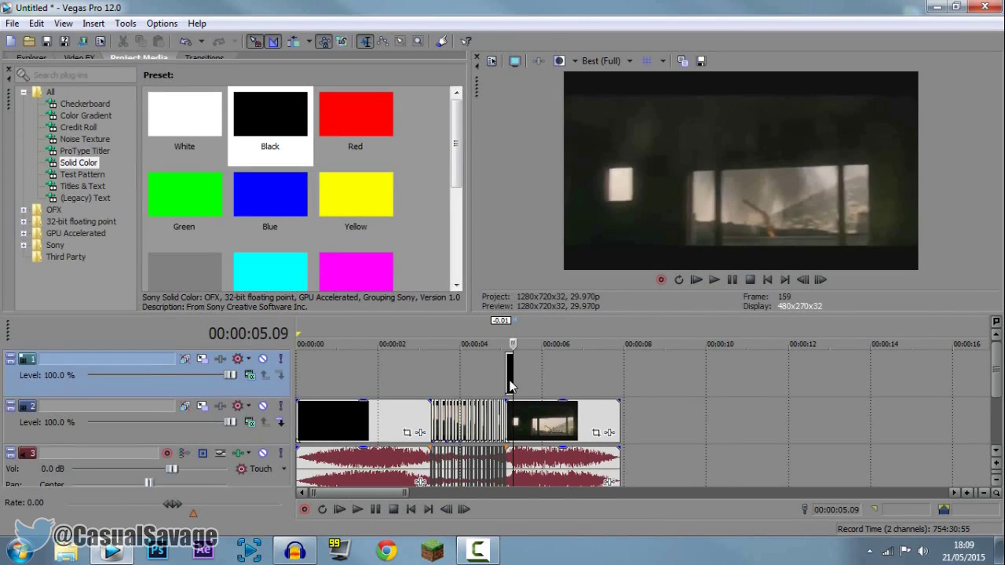
Delete the black event after the flicker and play back the section without it
{"action": "left_click", "coordinate": [509, 385]}
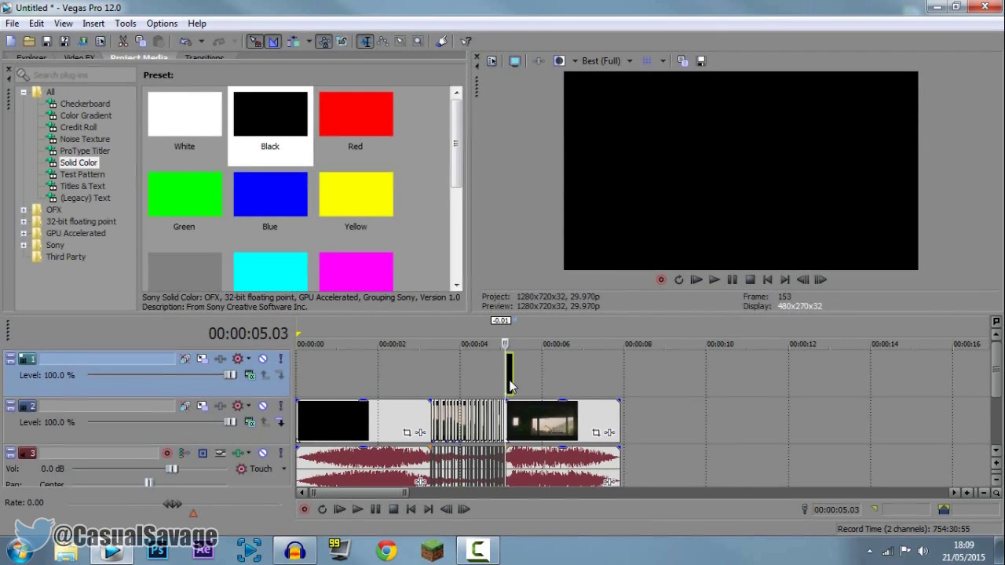
{"action": "key", "text": "Delete"}
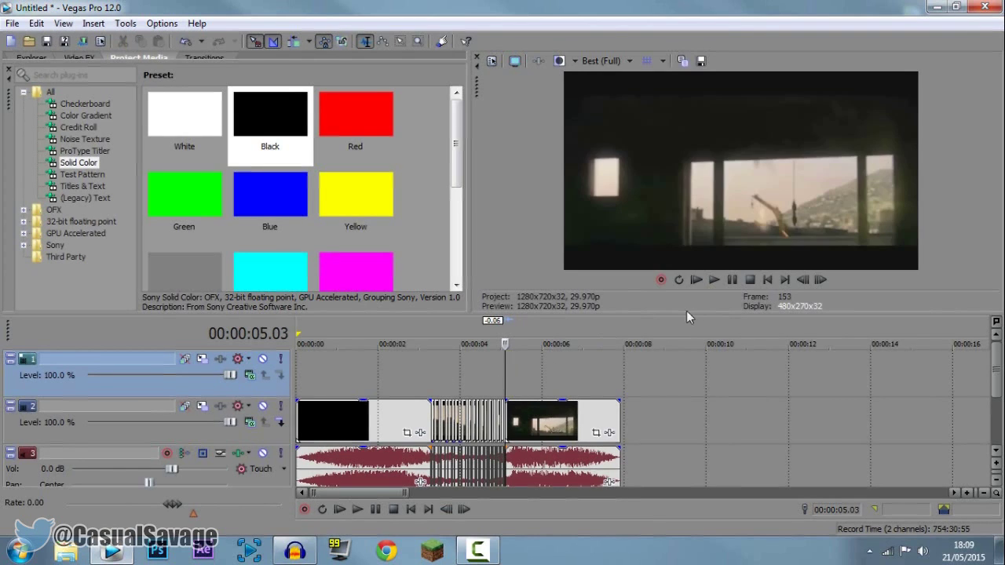
{"action": "left_click", "coordinate": [412, 369]}
{"action": "key", "text": "space"}
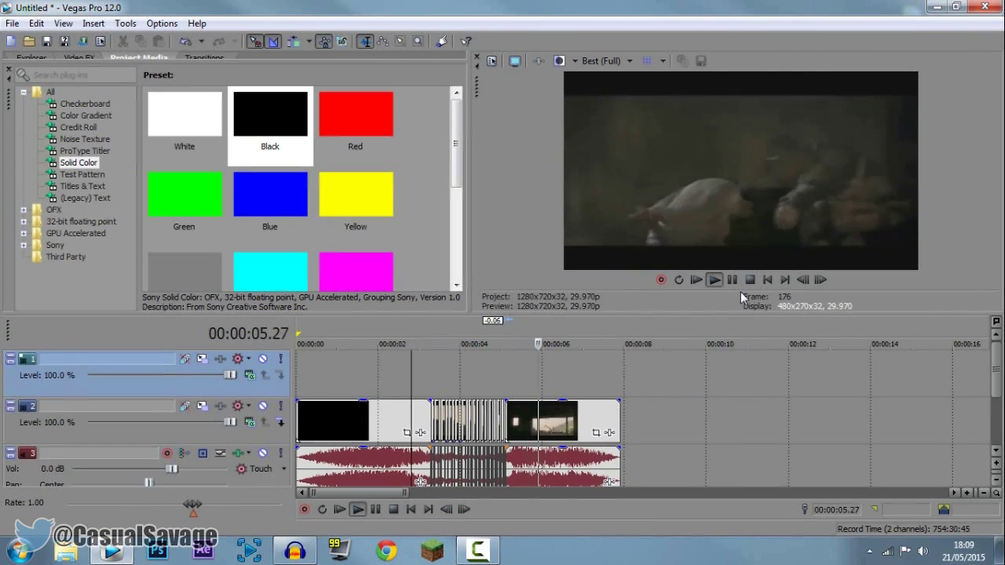
{"action": "left_click", "coordinate": [733, 280]}
Undo the deletion of the black event and play back the flicker section with it
{"action": "key", "text": "ctrl+z"}
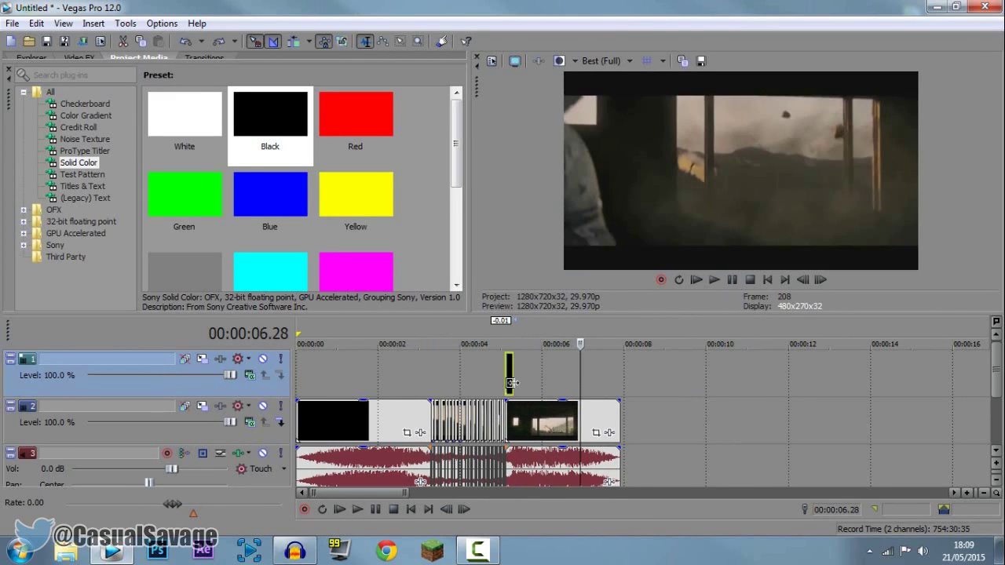
{"action": "left_click", "coordinate": [459, 379]}
{"action": "left_click", "coordinate": [714, 280]}
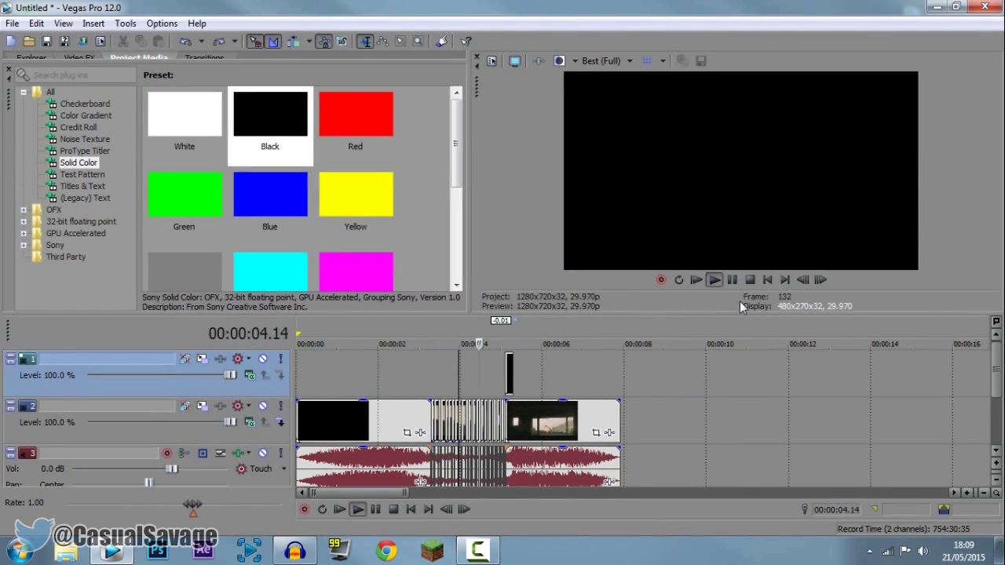
{"action": "left_click", "coordinate": [732, 280]}
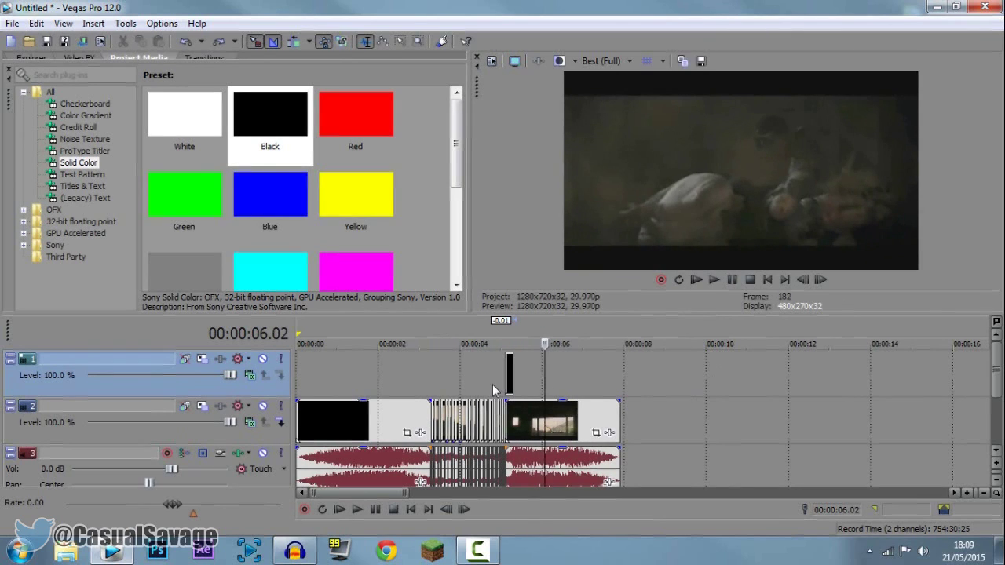
Delete the black event at 00:00:05.03 from the upper video track and inspect the final cuts
{"action": "left_click", "coordinate": [507, 381]}
{"action": "scroll", "coordinate": [642, 385], "scroll_direction": "up", "scroll_amount": 6}
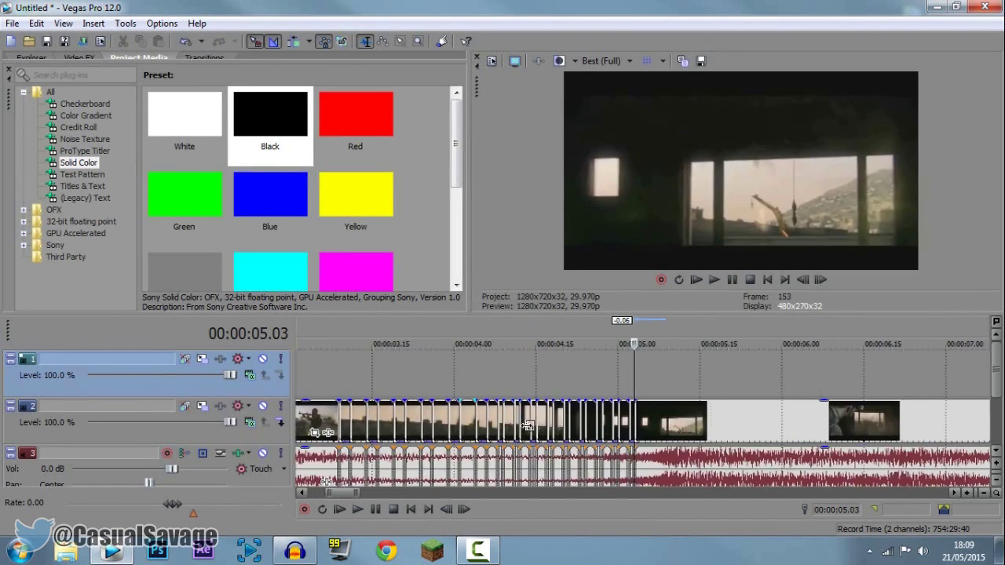
{"action": "scroll", "coordinate": [642, 385], "scroll_direction": "up", "scroll_amount": 2}
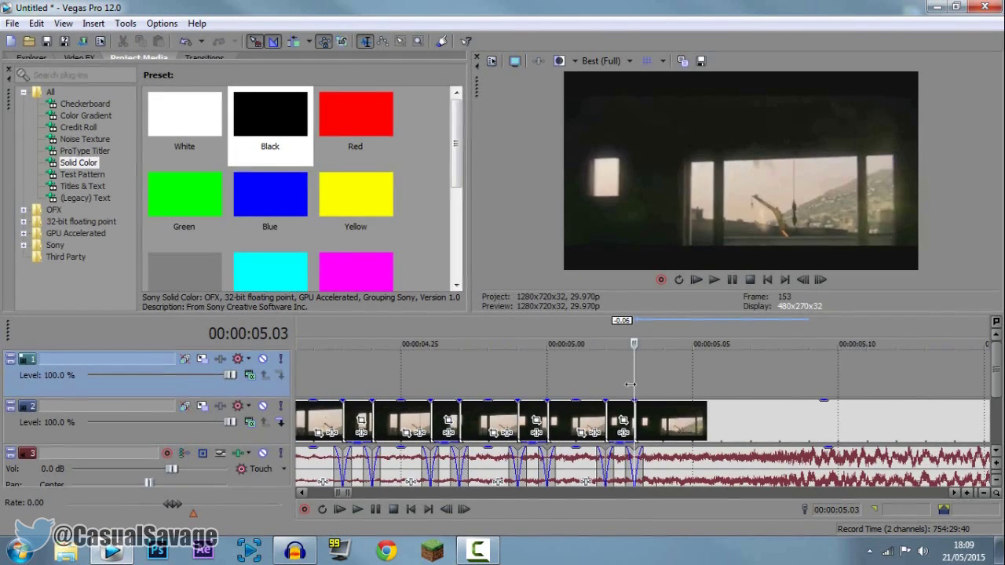
{"action": "scroll", "coordinate": [629, 390], "scroll_direction": "down", "scroll_amount": 8}
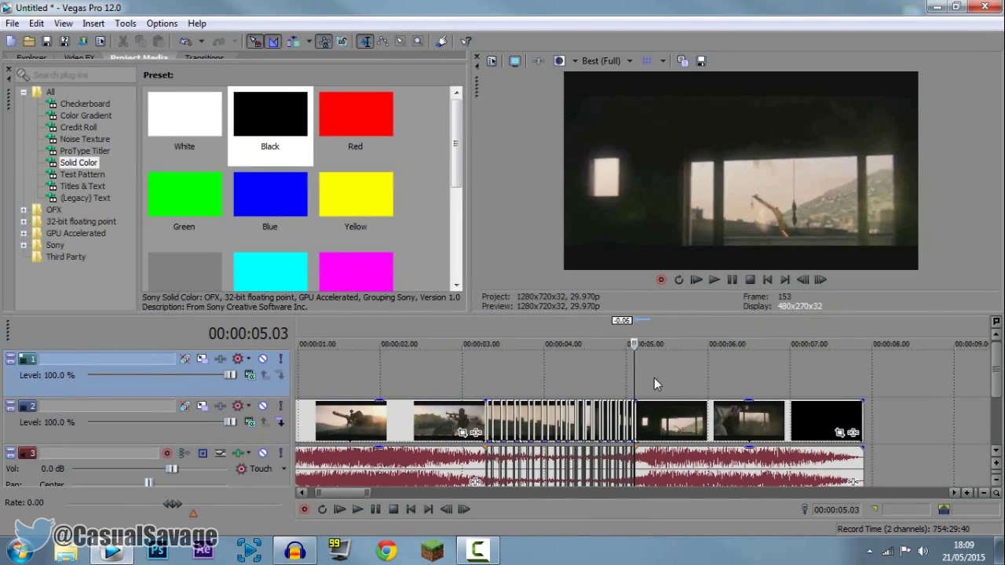
Set the opacity of the first blacked-out piece at 00:00:03.09 to 0 %
{"action": "scroll", "coordinate": [649, 416], "scroll_direction": "up", "scroll_amount": 5}
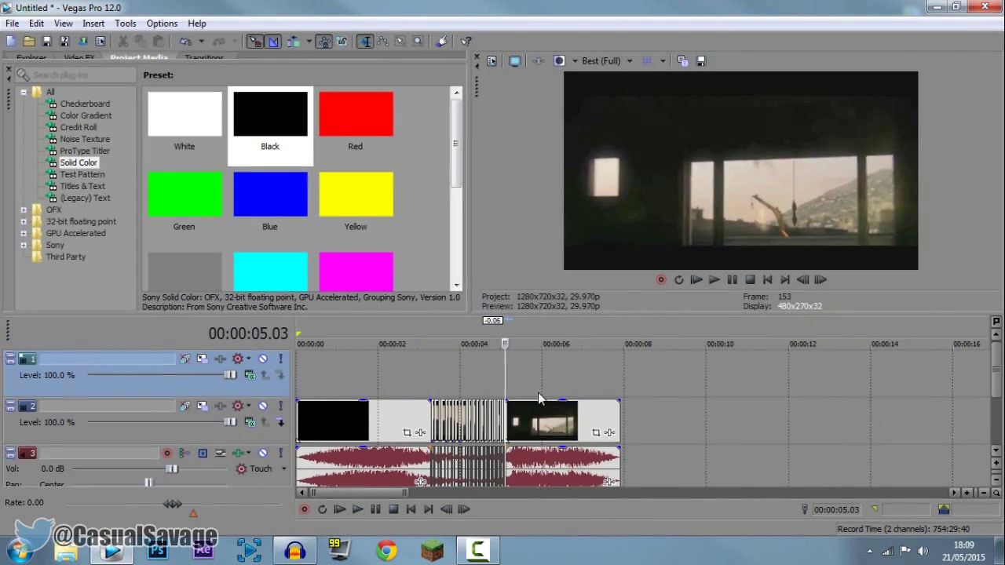
{"action": "scroll", "coordinate": [439, 425], "scroll_direction": "down", "scroll_amount": 3}
{"action": "left_click", "coordinate": [489, 415]}
{"action": "scroll", "coordinate": [491, 416], "scroll_direction": "up", "scroll_amount": 5}
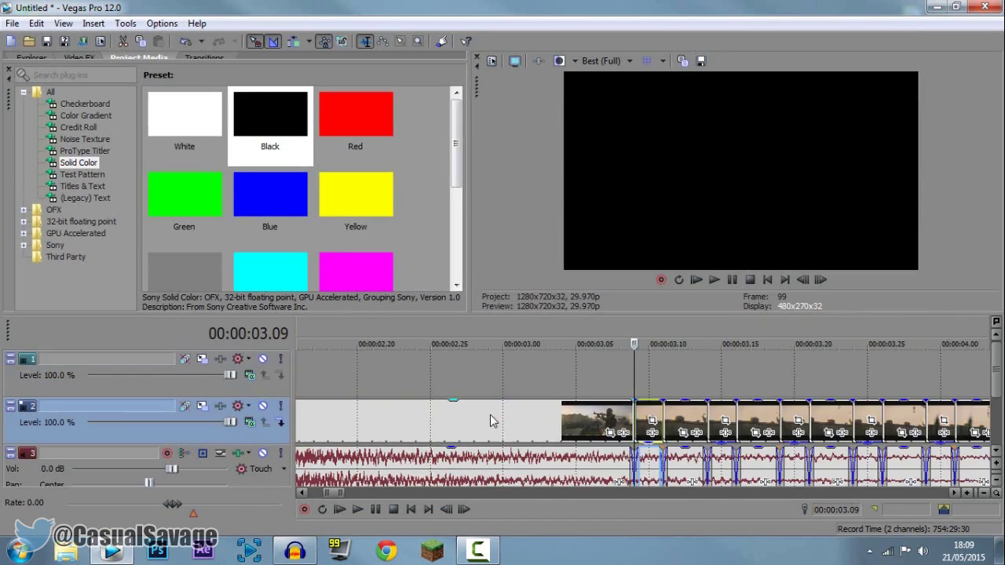
{"action": "scroll", "coordinate": [578, 437], "scroll_direction": "up", "scroll_amount": 1}
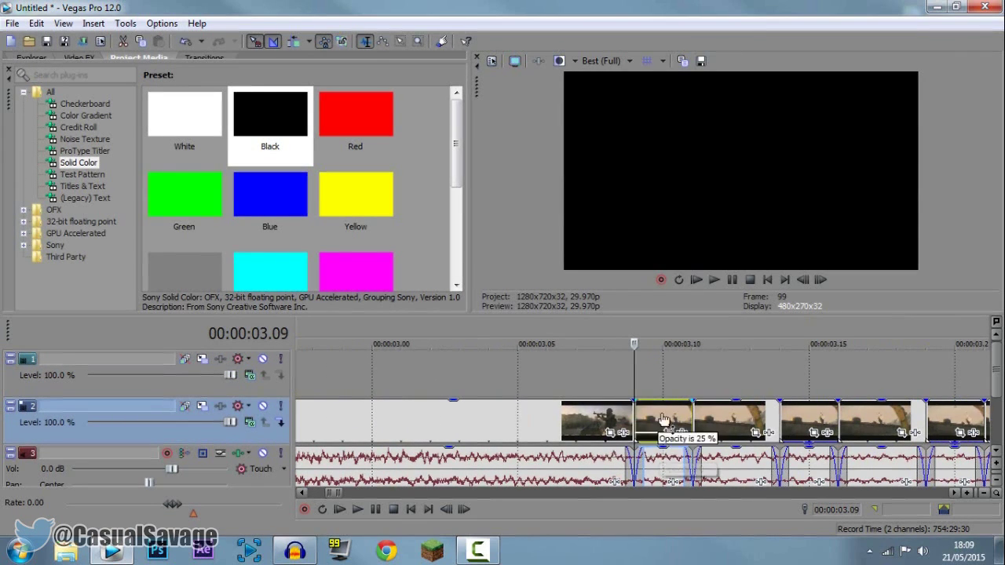
{"action": "left_click_drag", "start_coordinate": [663, 420], "coordinate": [671, 463]}
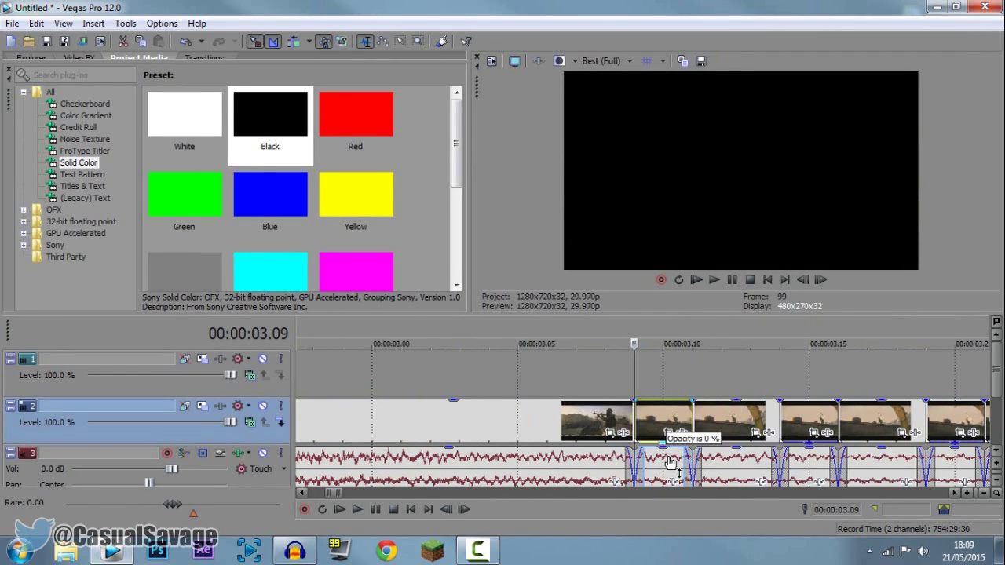
Select every alternate blacked-out piece of the flicker section and move them together onto the empty video track above, then clear the selection
{"action": "scroll", "coordinate": [655, 416], "scroll_direction": "down", "scroll_amount": 1}
{"action": "left_click", "coordinate": [654, 421]}
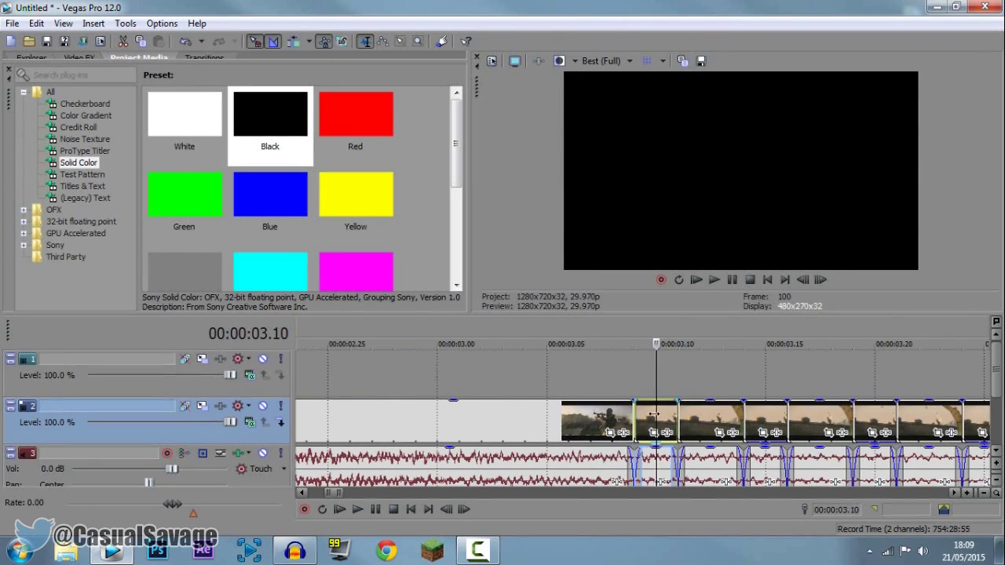
{"action": "scroll", "coordinate": [754, 420], "scroll_direction": "down", "scroll_amount": 2}
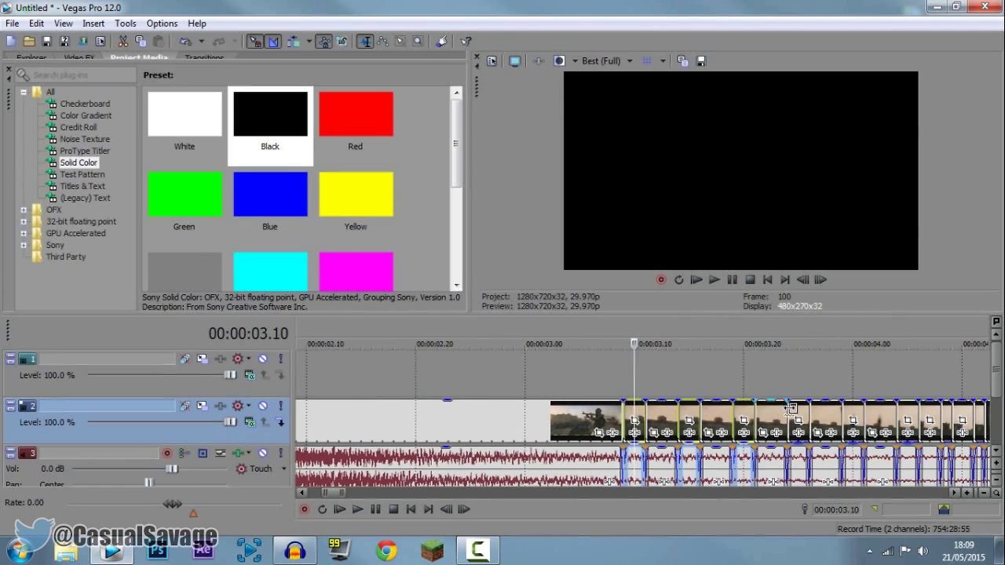
{"action": "scroll", "coordinate": [736, 416], "scroll_direction": "down", "scroll_amount": 2}
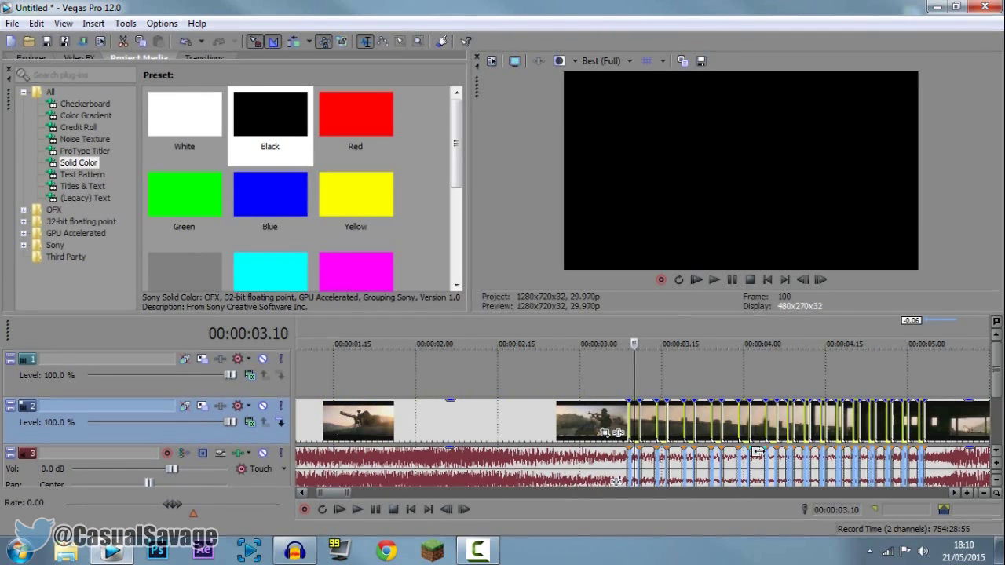
{"action": "scroll", "coordinate": [644, 432], "scroll_direction": "up", "scroll_amount": 4}
{"action": "left_click_drag", "start_coordinate": [642, 422], "coordinate": [644, 384]}
{"action": "left_click", "coordinate": [611, 384]}
{"action": "scroll", "coordinate": [628, 391], "scroll_direction": "down", "scroll_amount": 3}
{"action": "scroll", "coordinate": [633, 393], "scroll_direction": "down", "scroll_amount": 1}
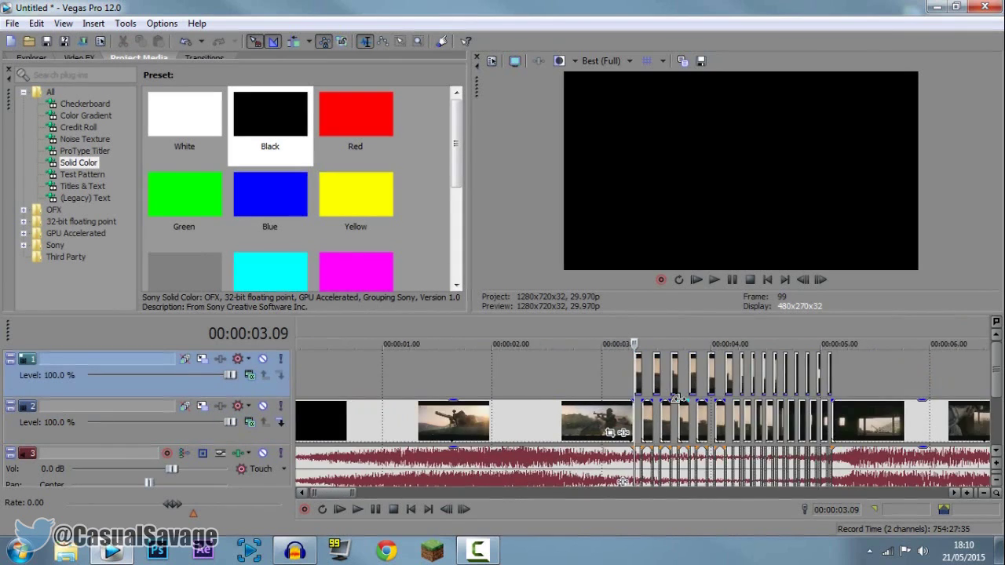
Inspect the first few moved pieces on the upper video track from 00:00:03.09 on, leaving the Event Pan/Crop settings unchanged
{"action": "scroll", "coordinate": [632, 393], "scroll_direction": "up", "scroll_amount": 3}
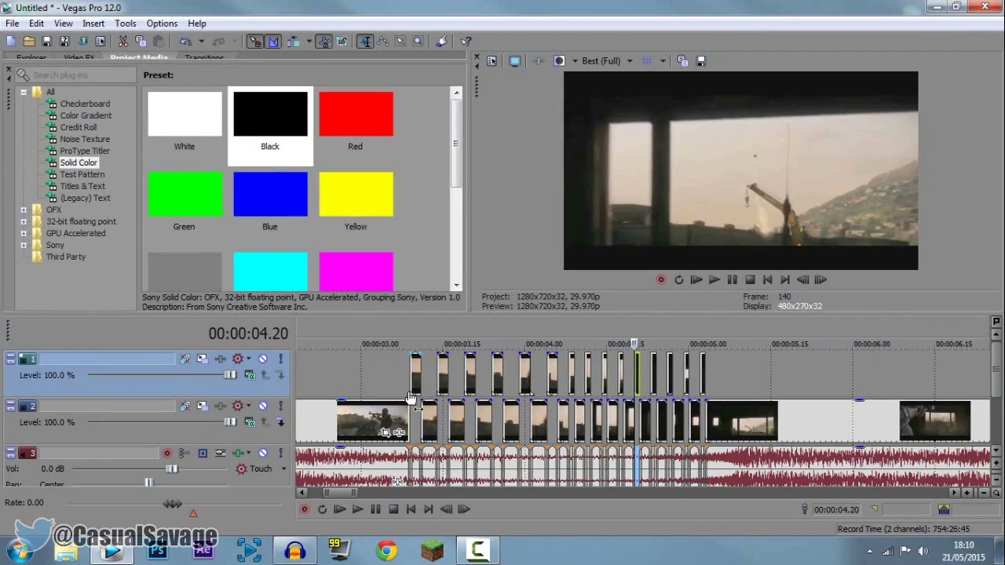
{"action": "left_click", "coordinate": [416, 386]}
{"action": "scroll", "coordinate": [419, 388], "scroll_direction": "up", "scroll_amount": 2}
{"action": "key", "text": "Right"}
{"action": "key", "text": "Right"}
{"action": "key", "text": "Right"}
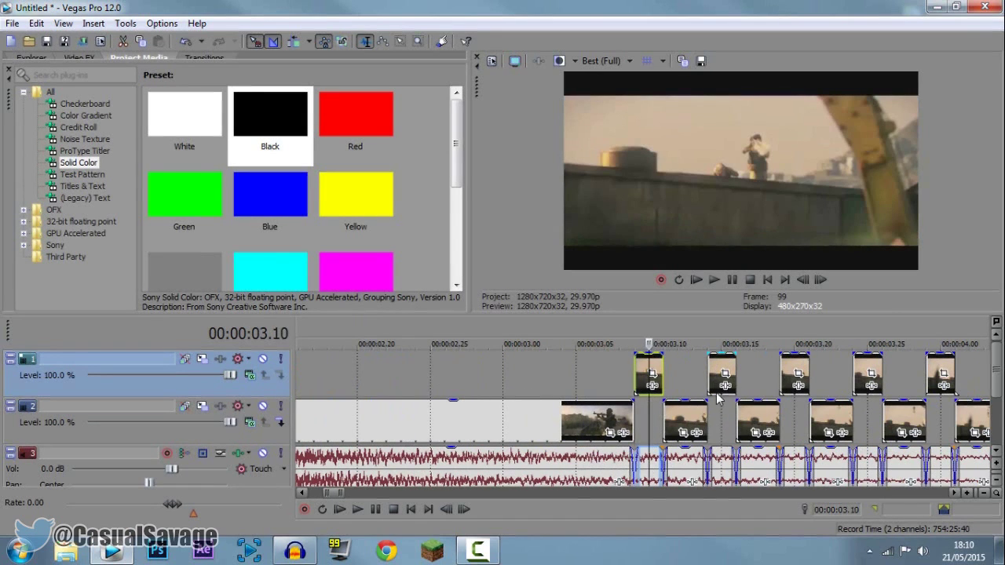
{"action": "left_click", "coordinate": [720, 366]}
{"action": "left_click", "coordinate": [794, 375]}
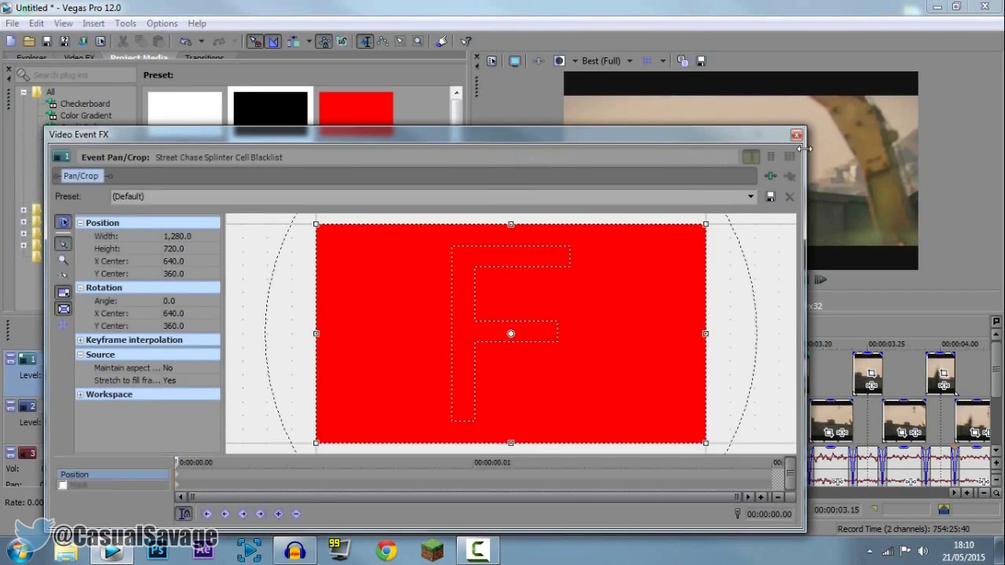
{"action": "left_click", "coordinate": [796, 134]}
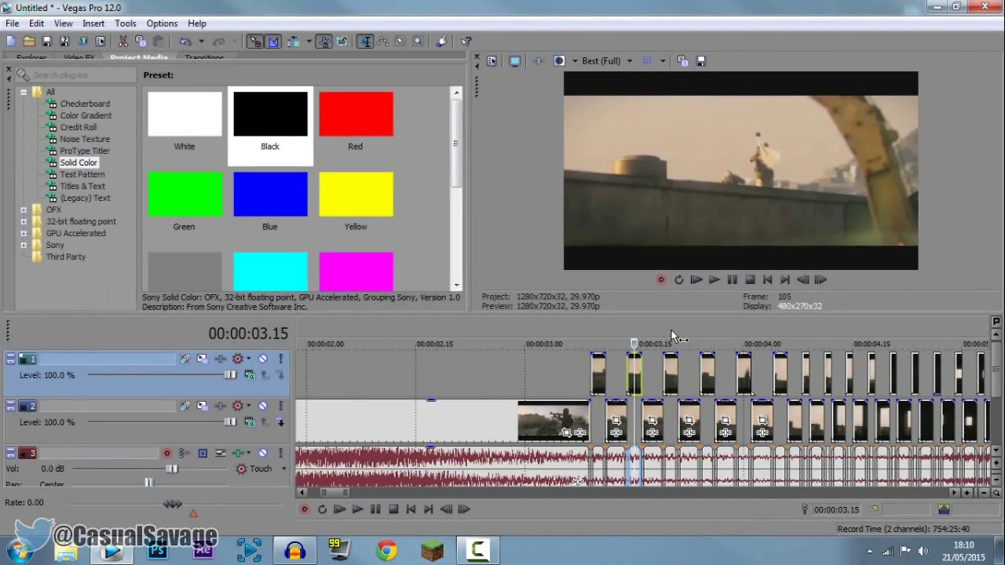
Set the level of the upper video track to 0 % to black out all the moved pieces at once
{"action": "left_click", "coordinate": [672, 334]}
{"action": "left_click", "coordinate": [708, 332]}
{"action": "left_click", "coordinate": [737, 332]}
{"action": "scroll", "coordinate": [743, 354], "scroll_direction": "down", "scroll_amount": 2}
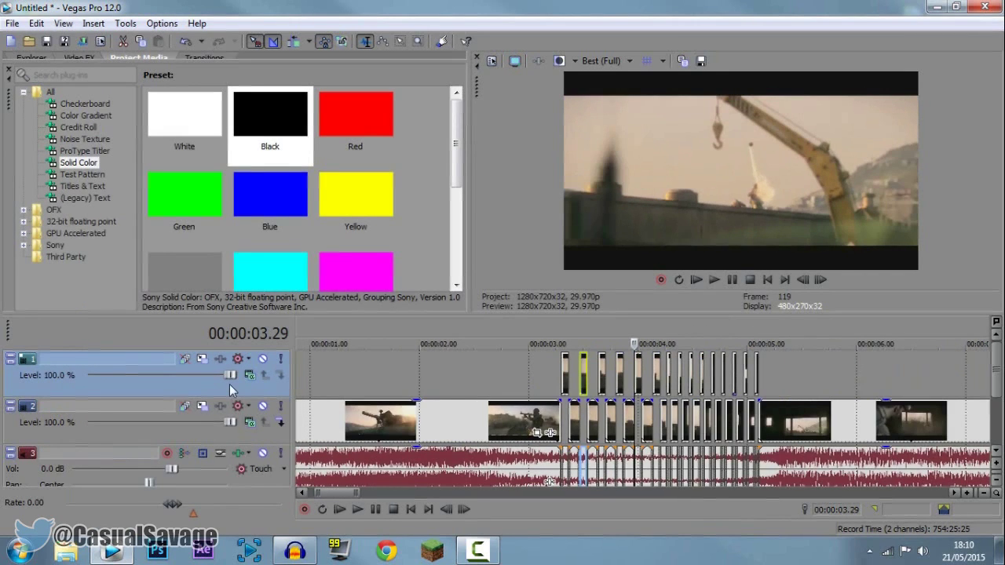
{"action": "left_click_drag", "start_coordinate": [230, 375], "coordinate": [88, 375]}
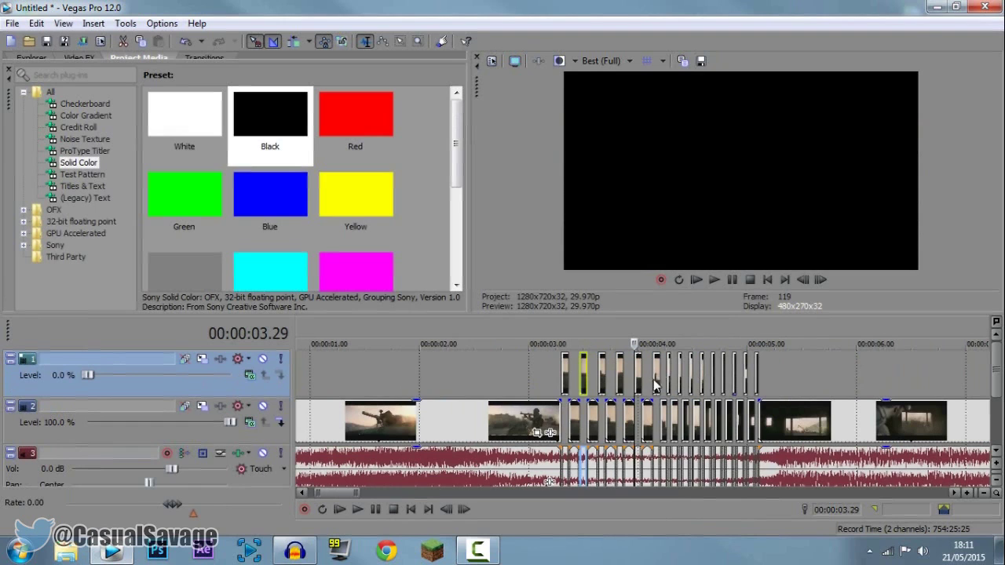
Play back the flicker section from 00:00:02.25 with the upper track's level lowered, and stop playback
{"action": "left_click", "coordinate": [588, 420]}
{"action": "scroll", "coordinate": [593, 421], "scroll_direction": "up", "scroll_amount": 5}
{"action": "mouse_move", "coordinate": [679, 406]}
{"action": "left_mouse_down"}
{"action": "mouse_move", "coordinate": [684, 459]}
{"action": "mouse_move", "coordinate": [682, 402]}
{"action": "left_mouse_up"}
{"action": "scroll", "coordinate": [682, 406], "scroll_direction": "down", "scroll_amount": 4}
{"action": "left_click", "coordinate": [546, 357]}
{"action": "key", "text": "space"}
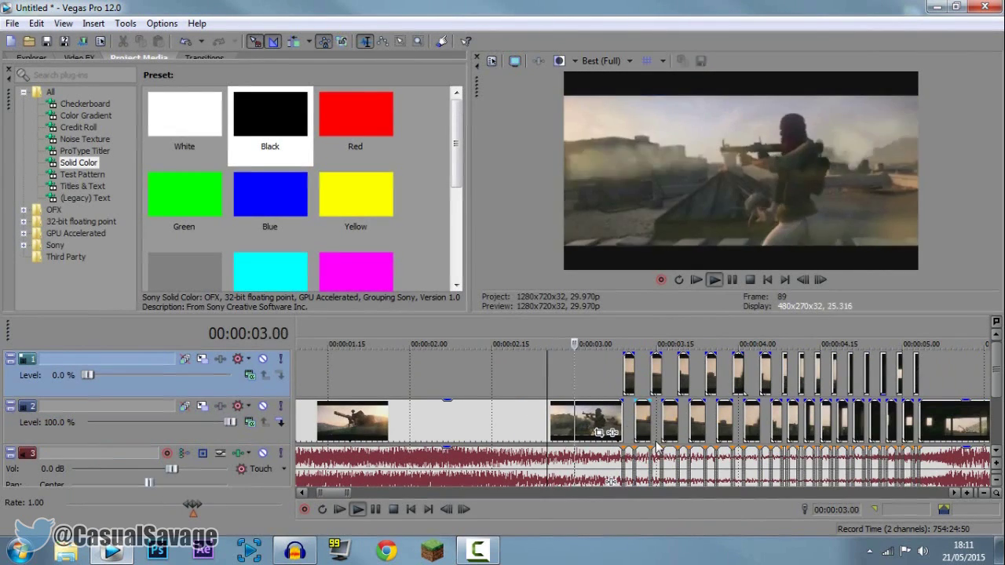
{"action": "scroll", "coordinate": [652, 442], "scroll_direction": "down", "scroll_amount": 3}
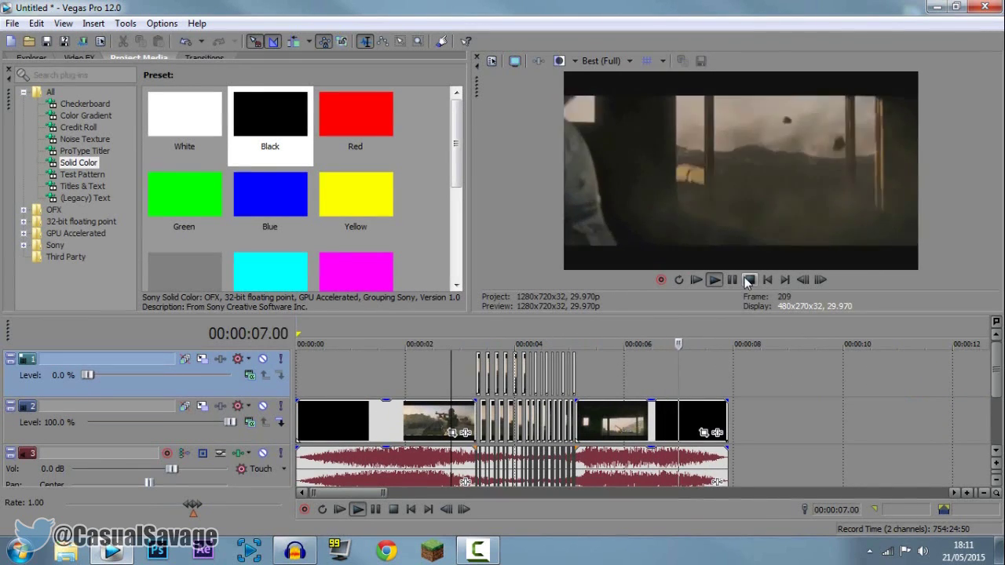
{"action": "key", "text": "space"}
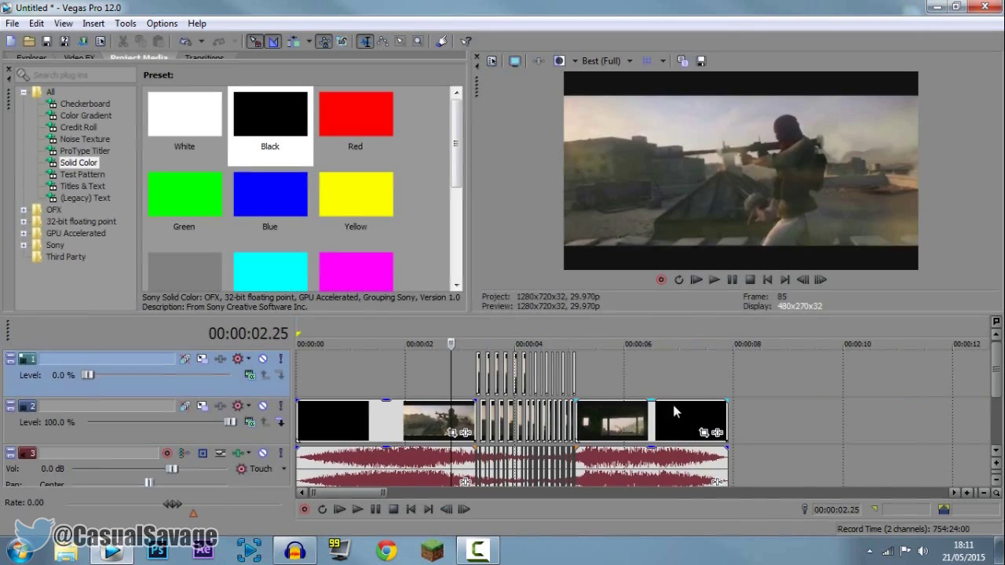
Try to adjust the opacity of the first piece on the upper video track at 00:00:03.09
{"action": "left_click", "coordinate": [478, 383]}
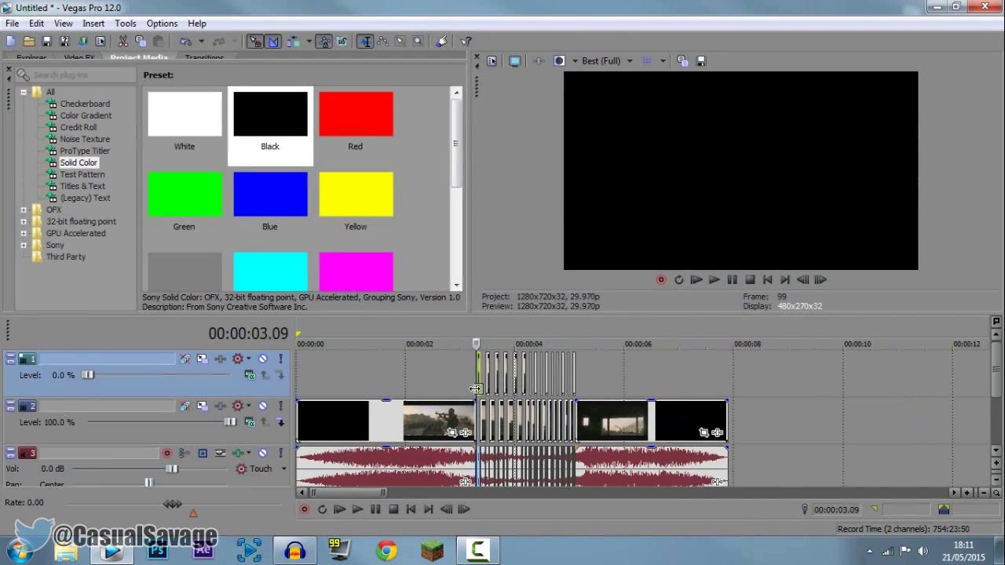
{"action": "scroll", "coordinate": [667, 423], "scroll_direction": "up", "scroll_amount": 10}
{"action": "scroll", "coordinate": [680, 421], "scroll_direction": "up", "scroll_amount": 3}
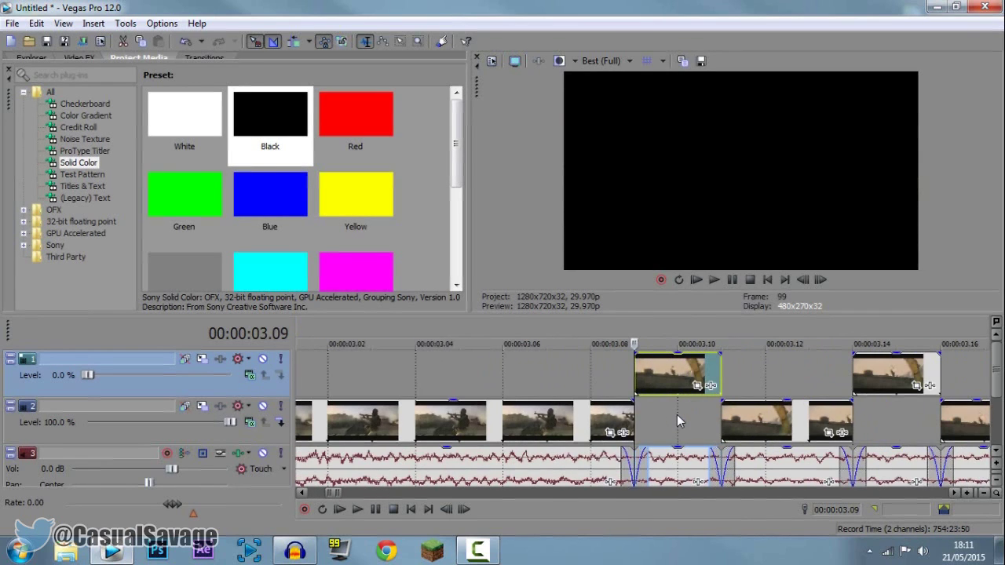
{"action": "left_click_drag", "start_coordinate": [681, 362], "coordinate": [698, 291]}
{"action": "scroll", "coordinate": [598, 429], "scroll_direction": "down", "scroll_amount": 10}
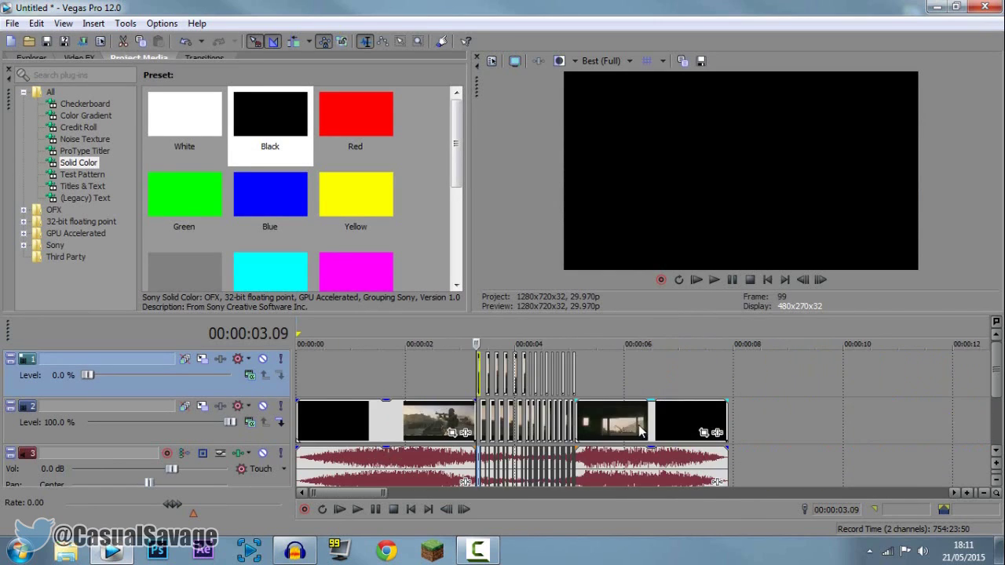